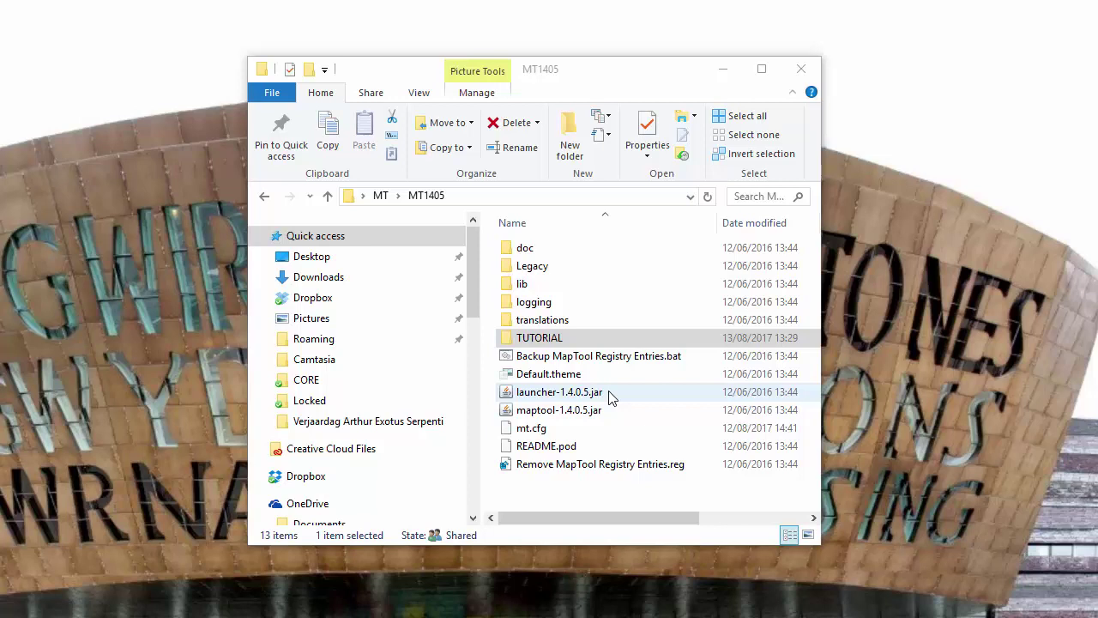
Step: In the MapTool Launcher, replace the 2018 memory value with 2048 and launch MapTool 1.4.0.5
double_click(582, 394)
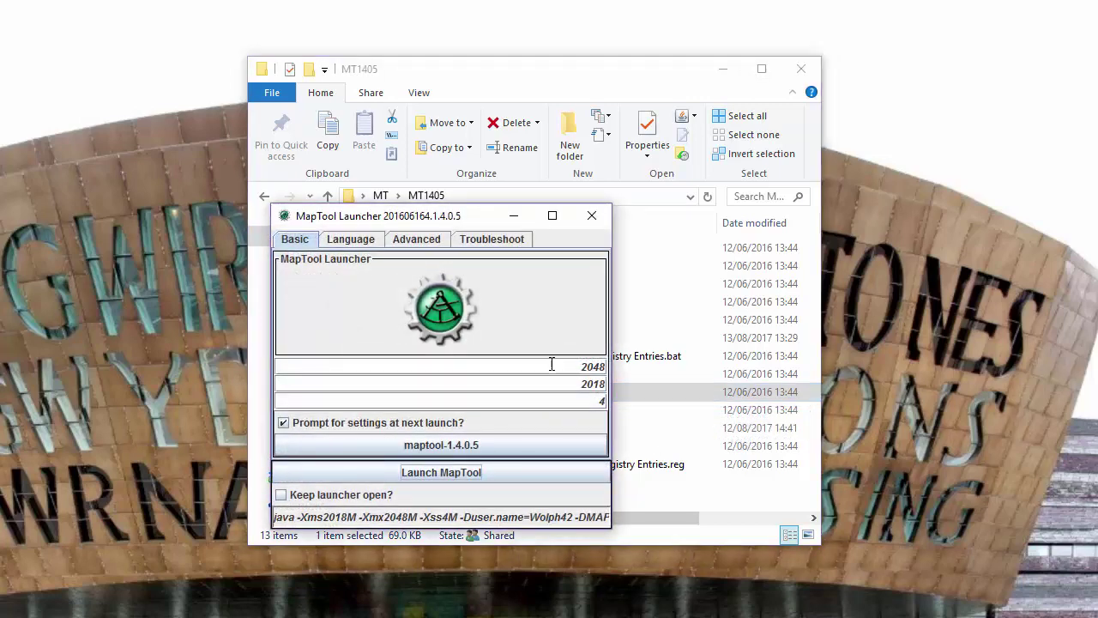
left_click_drag(570, 366, 616, 369)
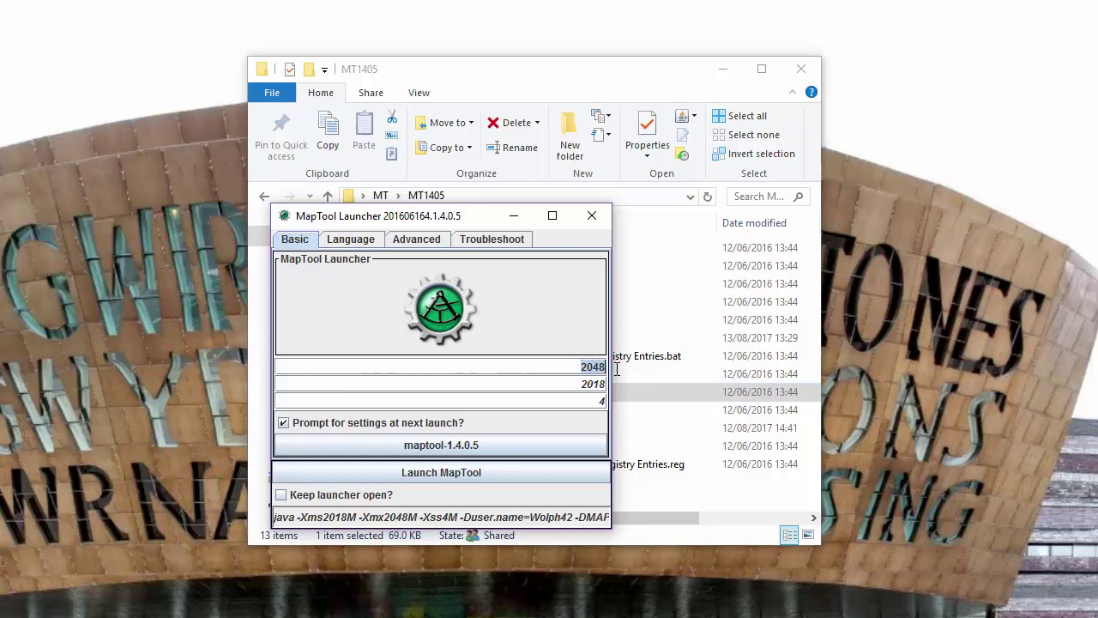
left_click(575, 383)
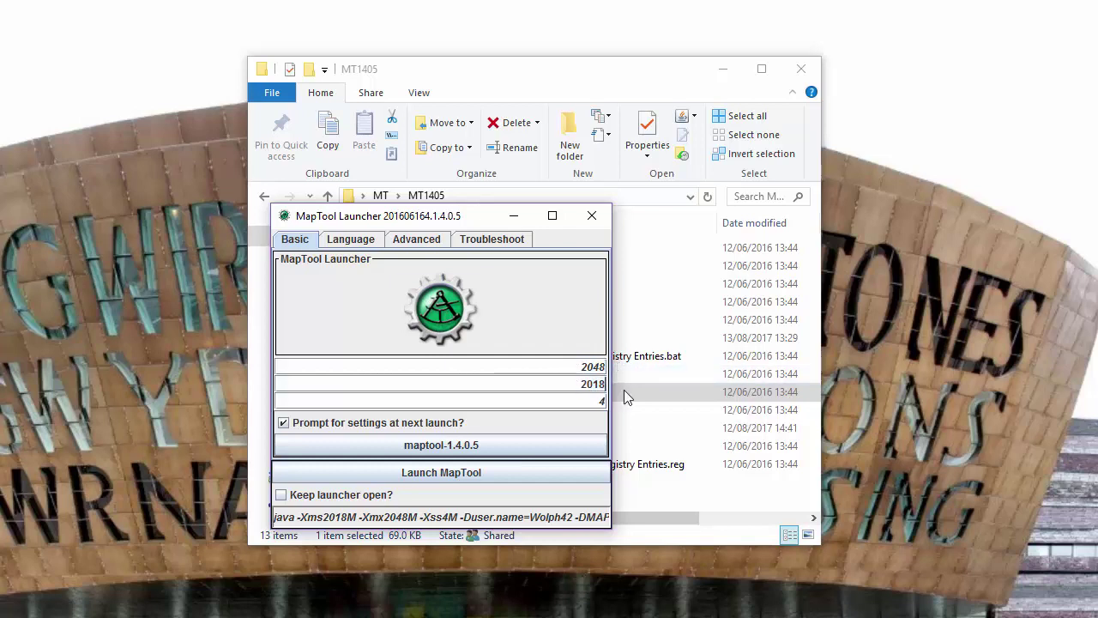
left_click_drag(562, 380, 613, 384)
type("2048")
left_click(565, 383)
left_click(572, 367)
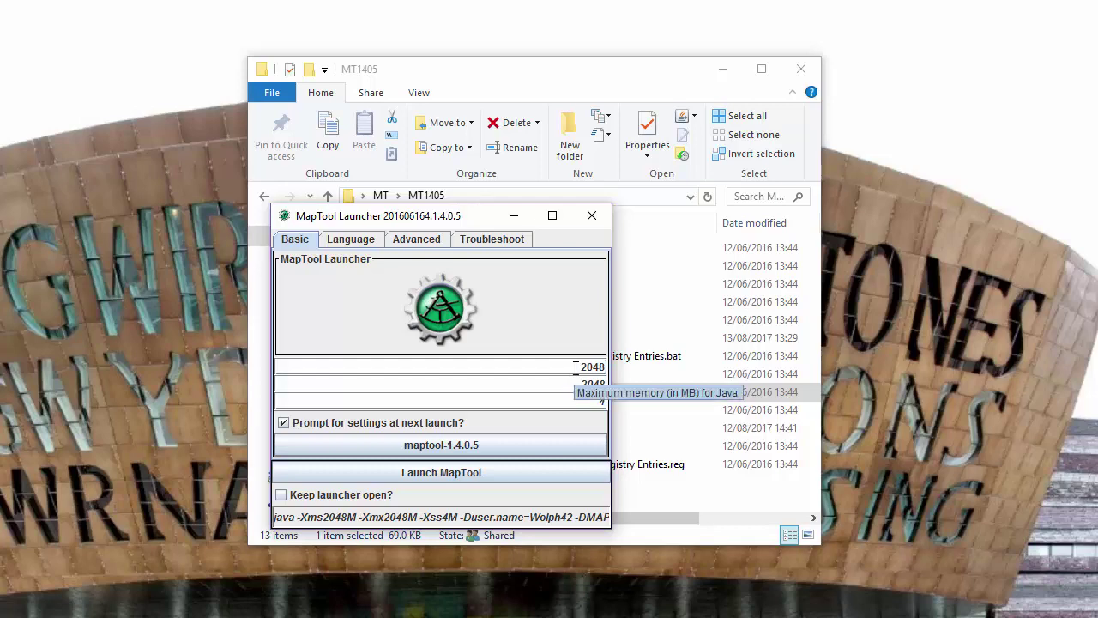
left_click(422, 472)
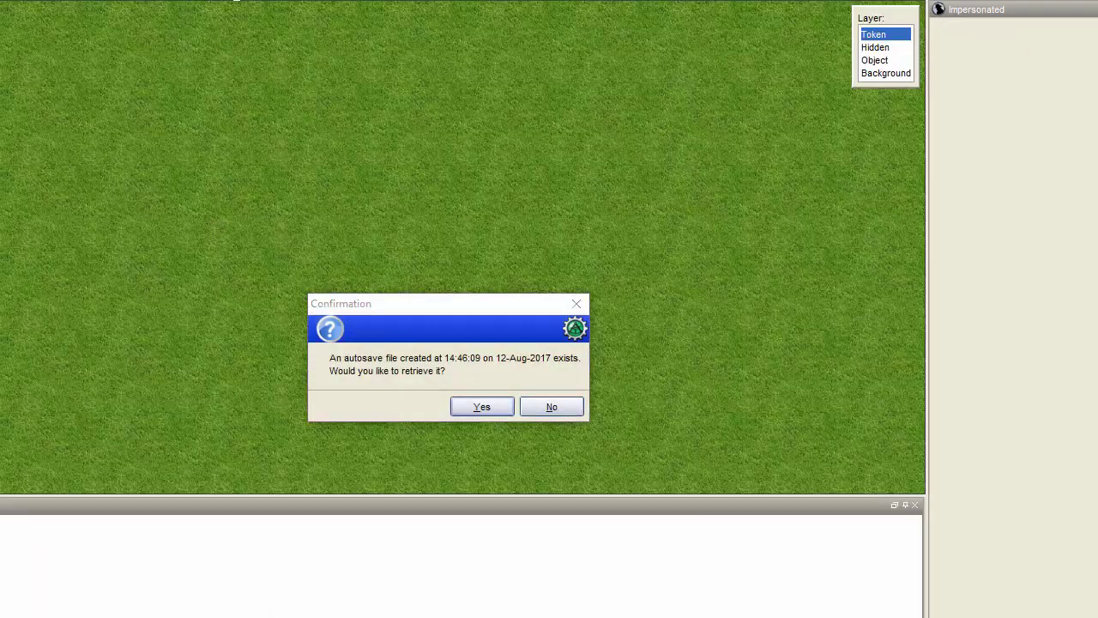
Step: Decline restoring the 12-Aug-2017 autosave file
left_click(550, 408)
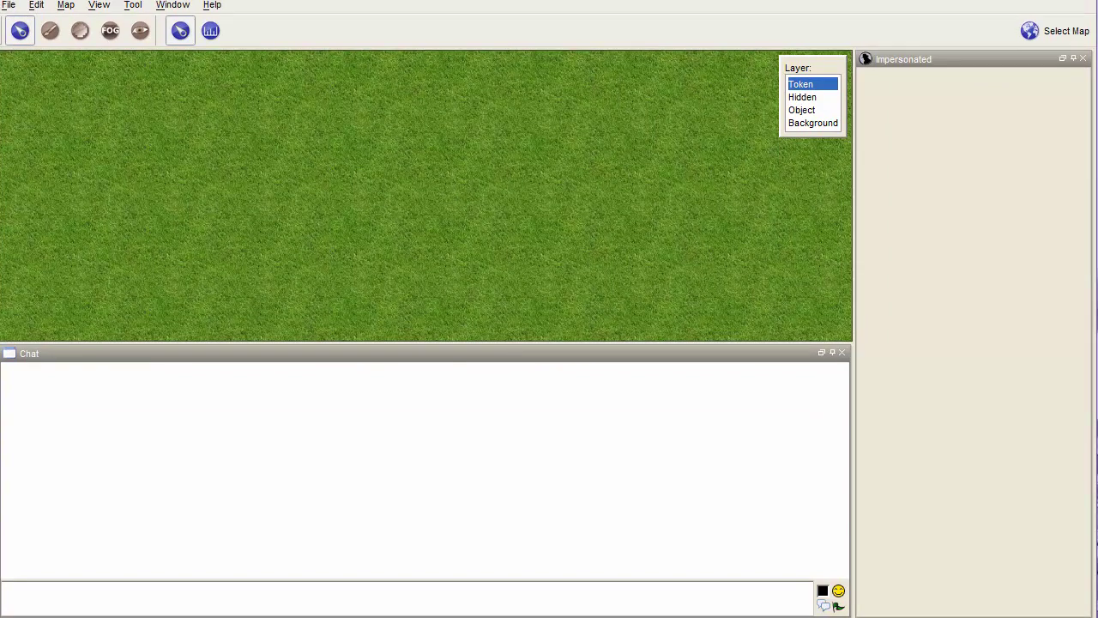
Step: Bring back the MT1405 folder window and open its TUTORIAL folder
key("alt+Tab")
left_click_drag(620, 78, 817, 106)
left_click(743, 369)
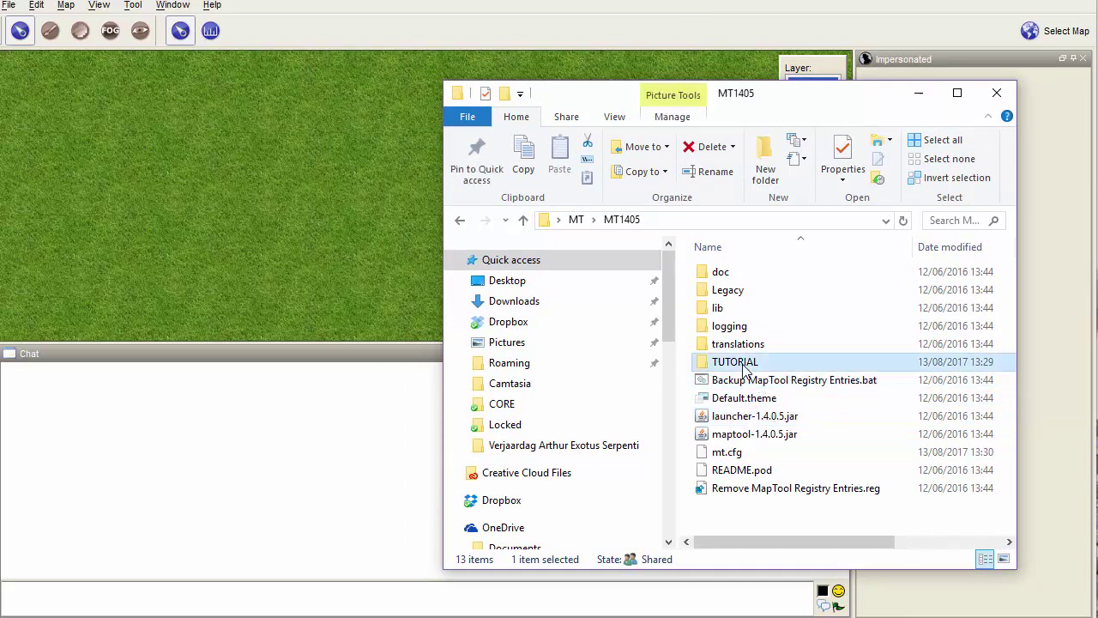
double_click(743, 369)
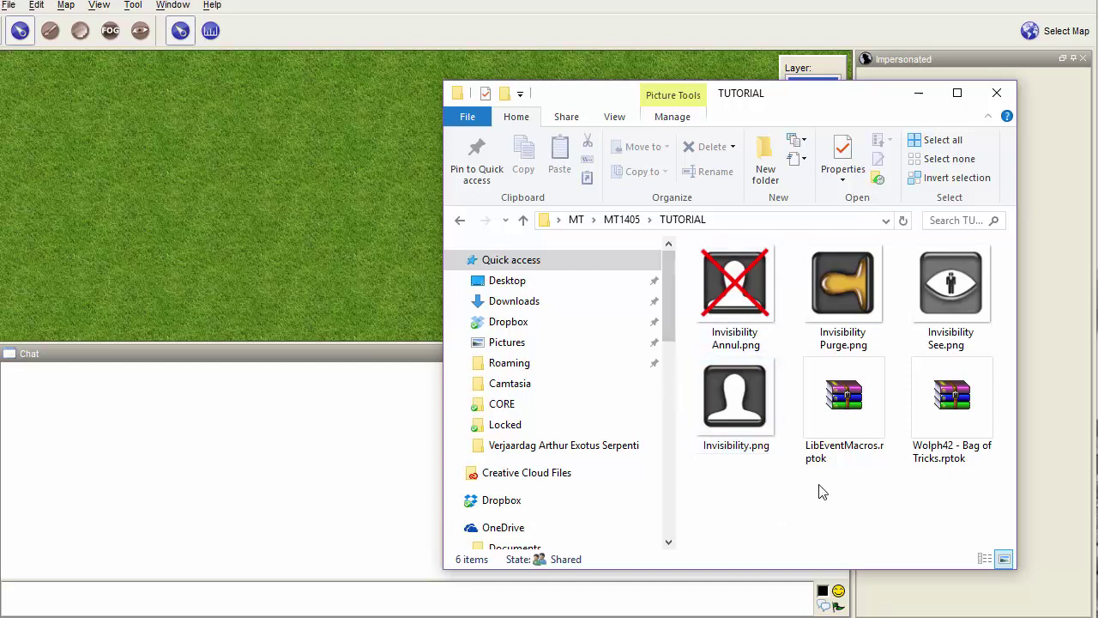
Step: Select LibEventMacros.rptok and the Bag of Tricks token file and drop both onto the map
left_click_drag(833, 532, 989, 395)
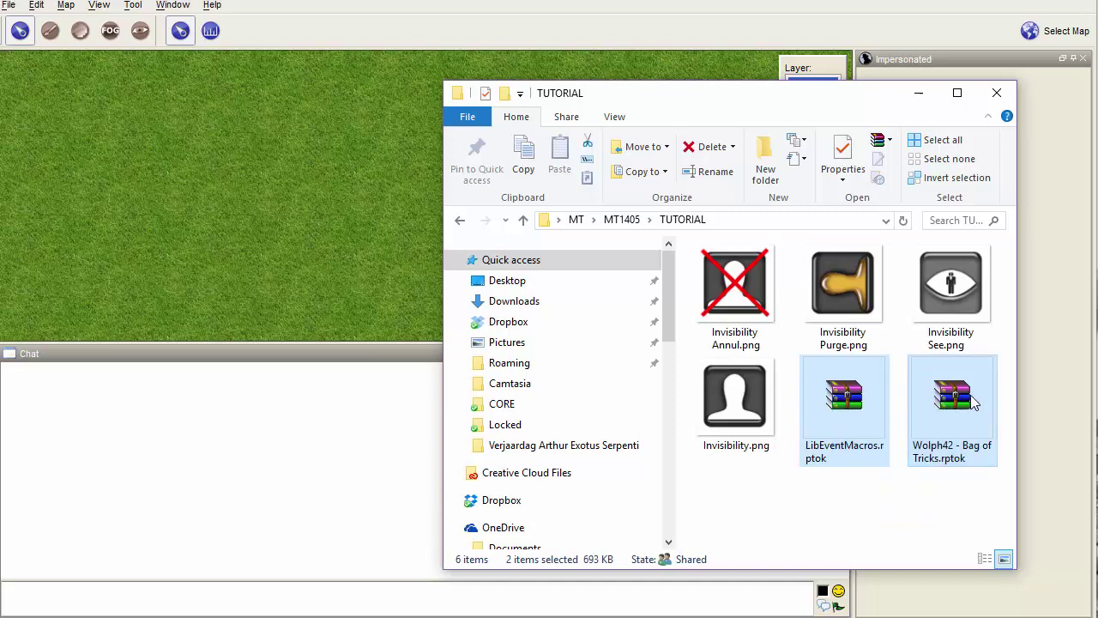
left_click(848, 420)
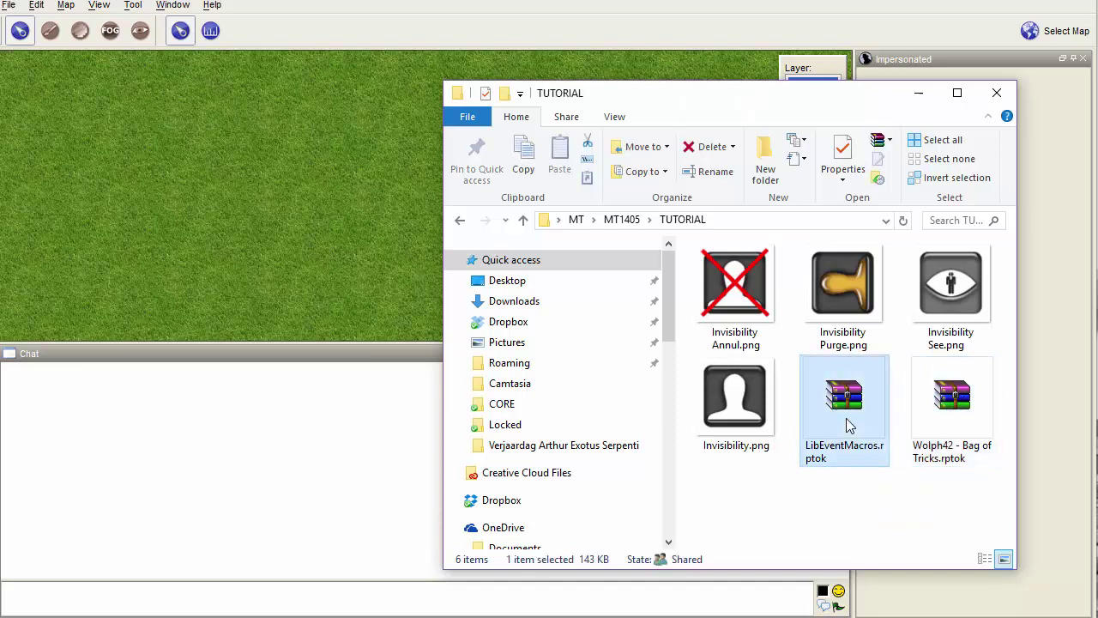
left_click(947, 418)
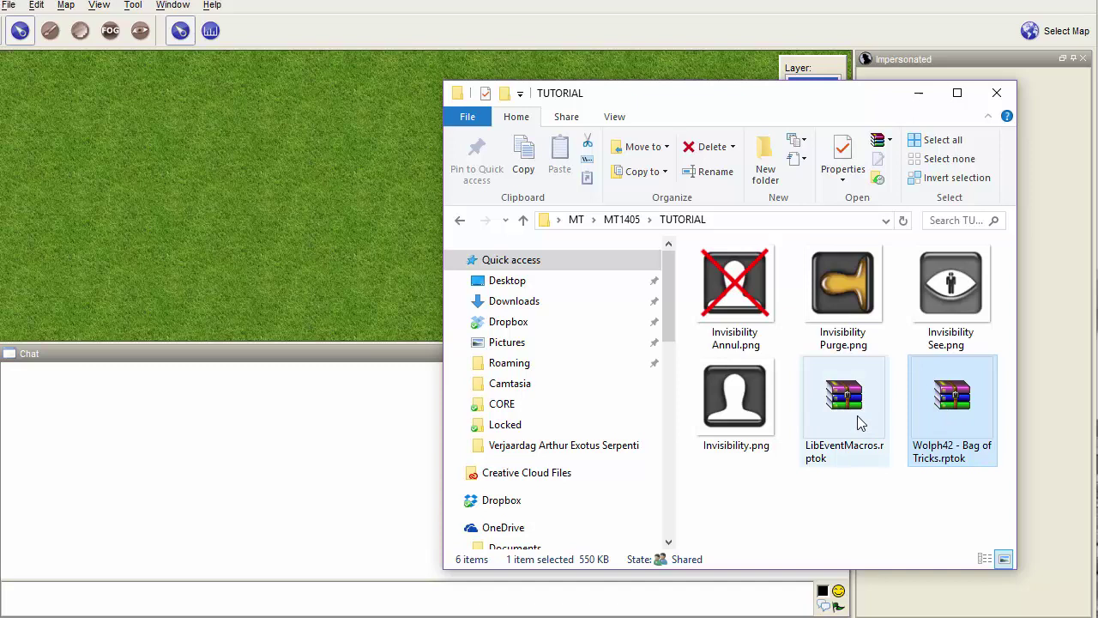
left_click(859, 417)
left_click(939, 413)
left_click(819, 416)
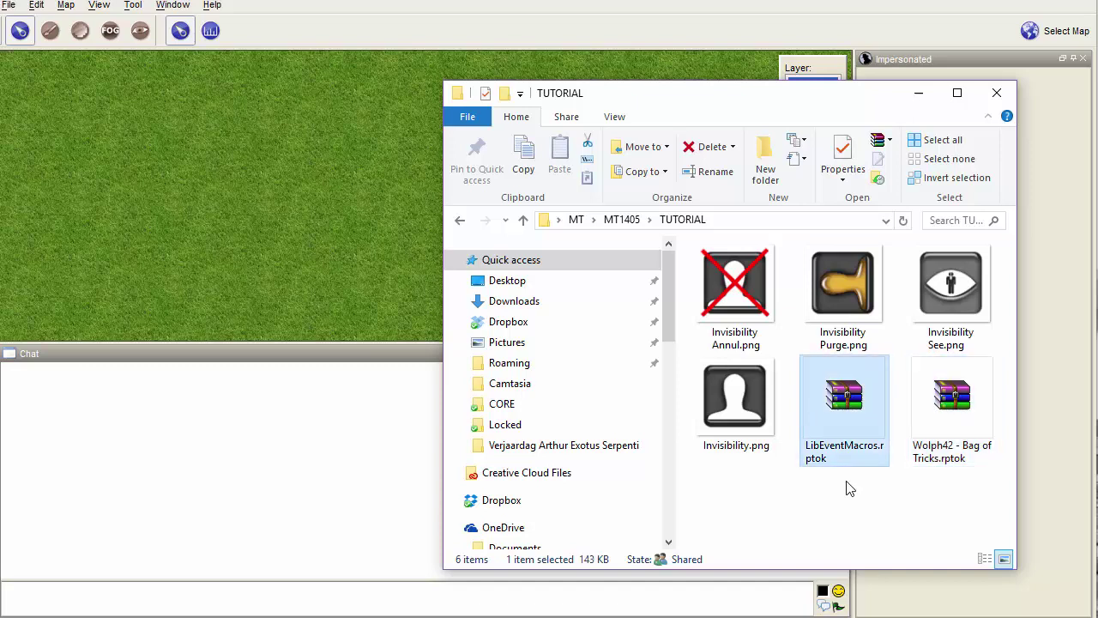
left_click_drag(846, 513, 916, 390)
left_click_drag(869, 417, 252, 182)
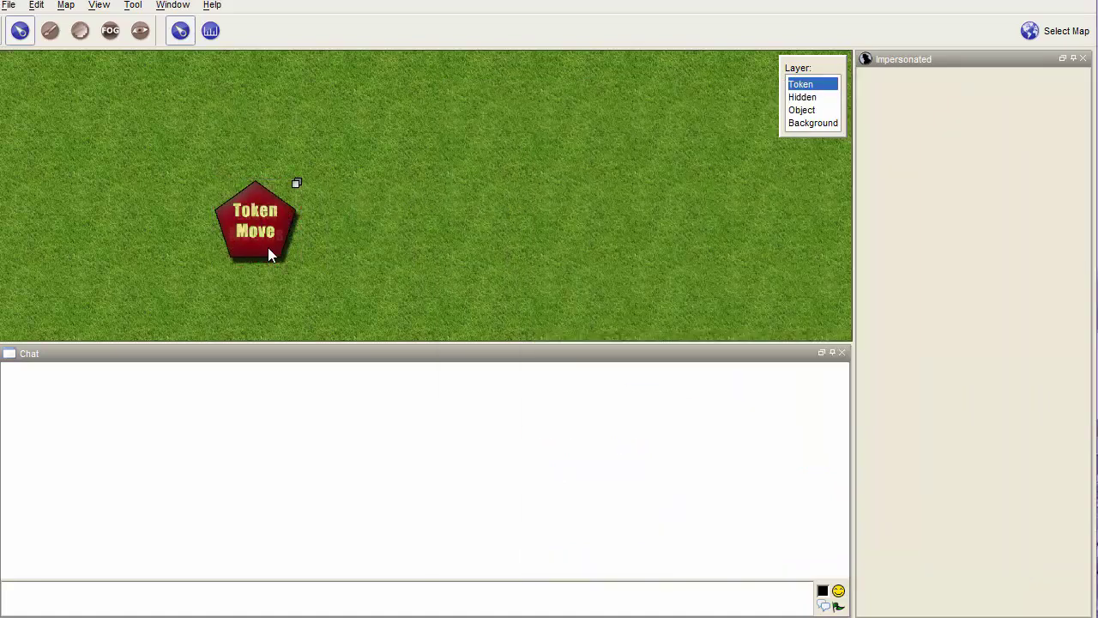
Step: Move the Event Macros token next to the Token Move token
left_click(271, 249)
left_click_drag(271, 249, 357, 247)
left_click(489, 237)
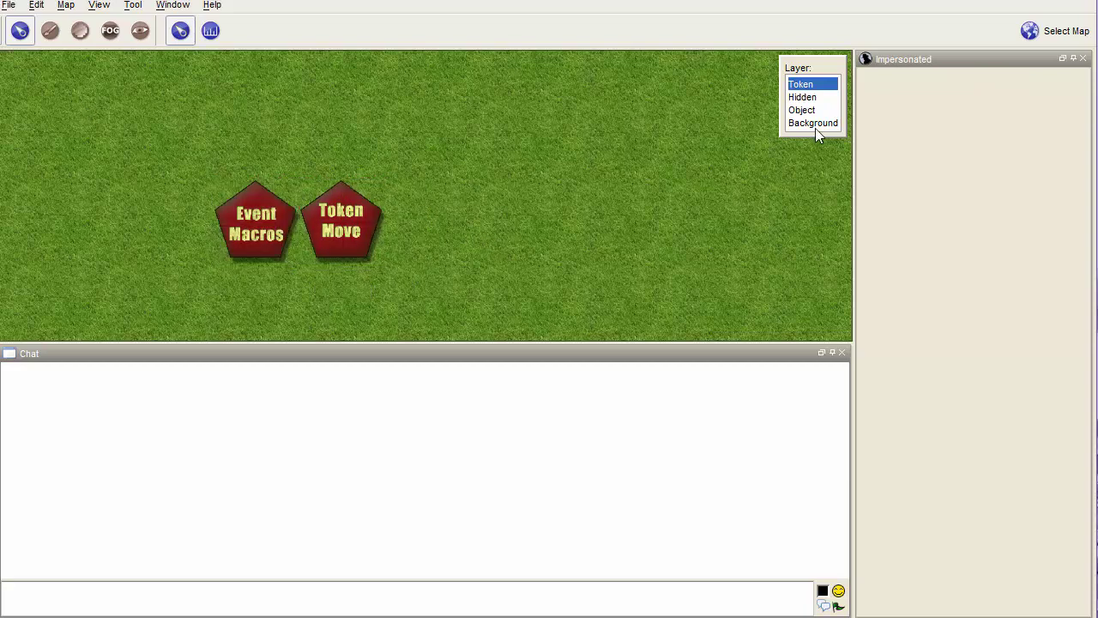
Step: Impersonate the Token Move token and scroll down its macro list
left_click(342, 215)
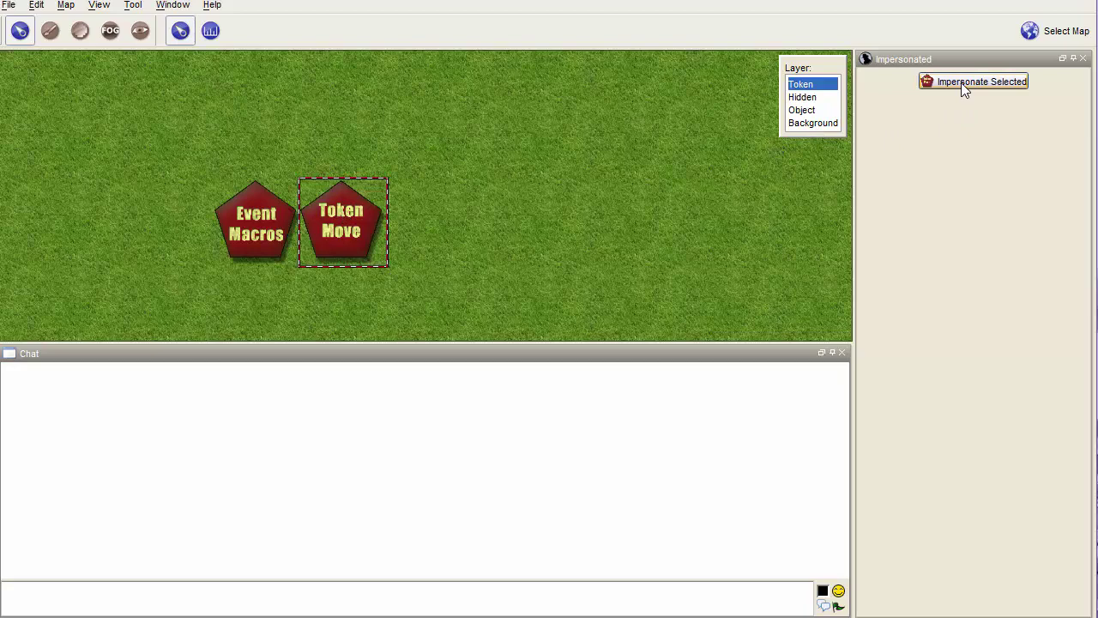
left_click(967, 86)
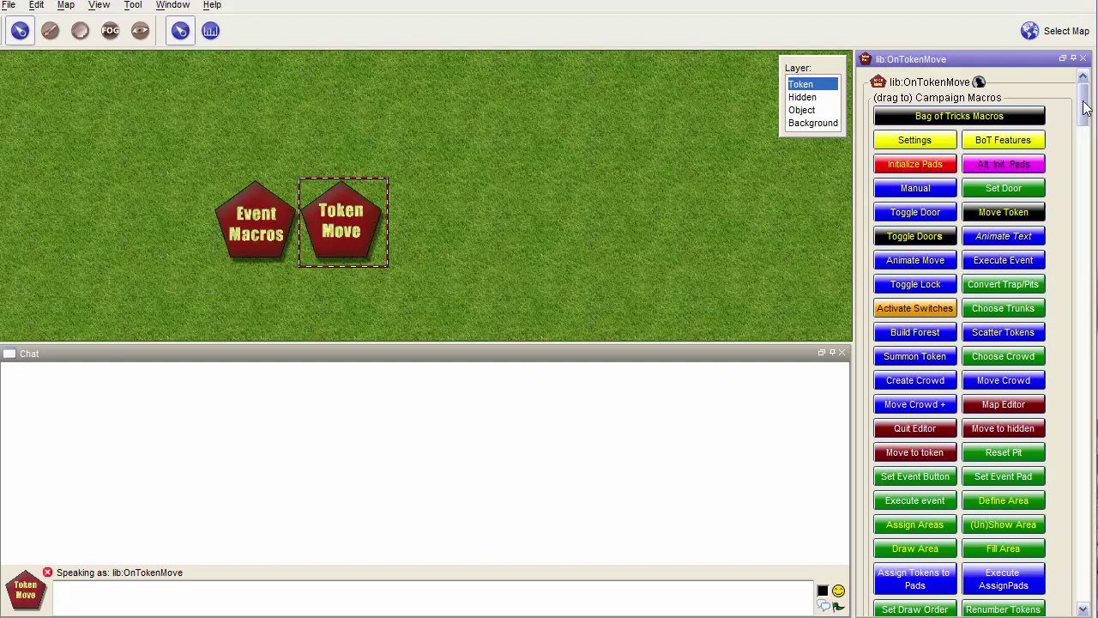
left_click_drag(1083, 107, 1091, 557)
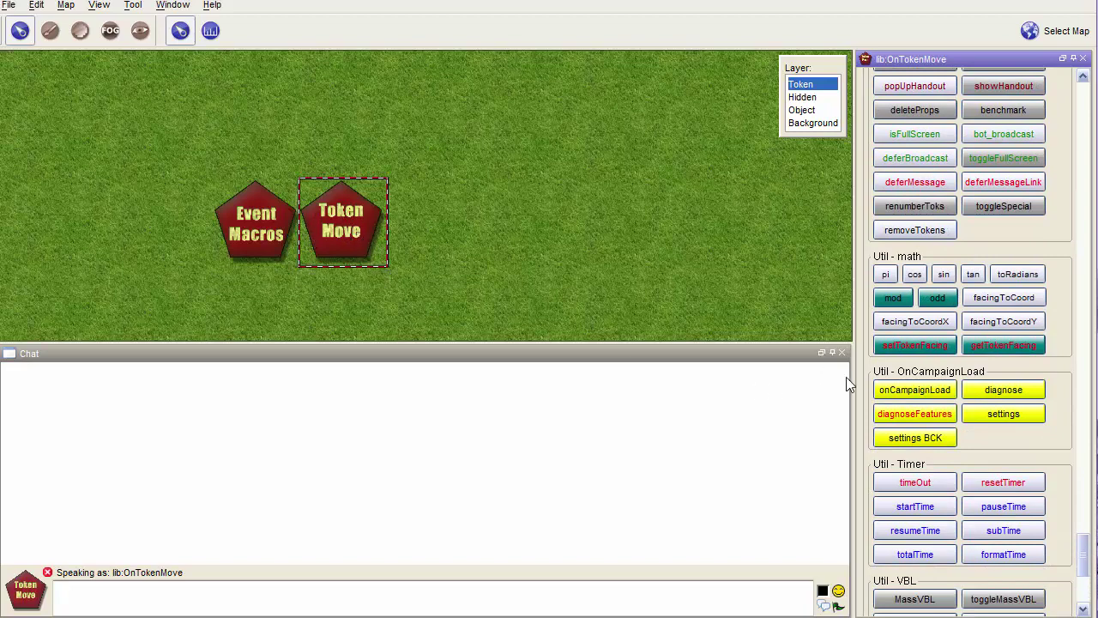
Step: Run onCampaignLoad, narrow and reposition the welcome dialog, then continue to feature selection
left_click(903, 398)
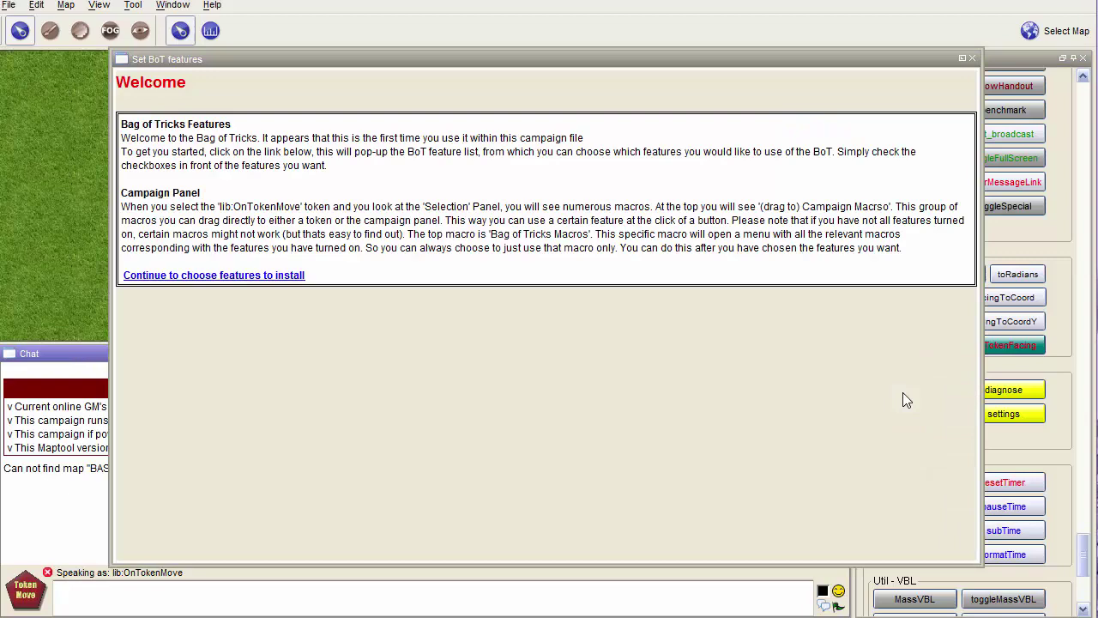
left_click_drag(982, 293, 616, 294)
left_click_drag(318, 56, 466, 83)
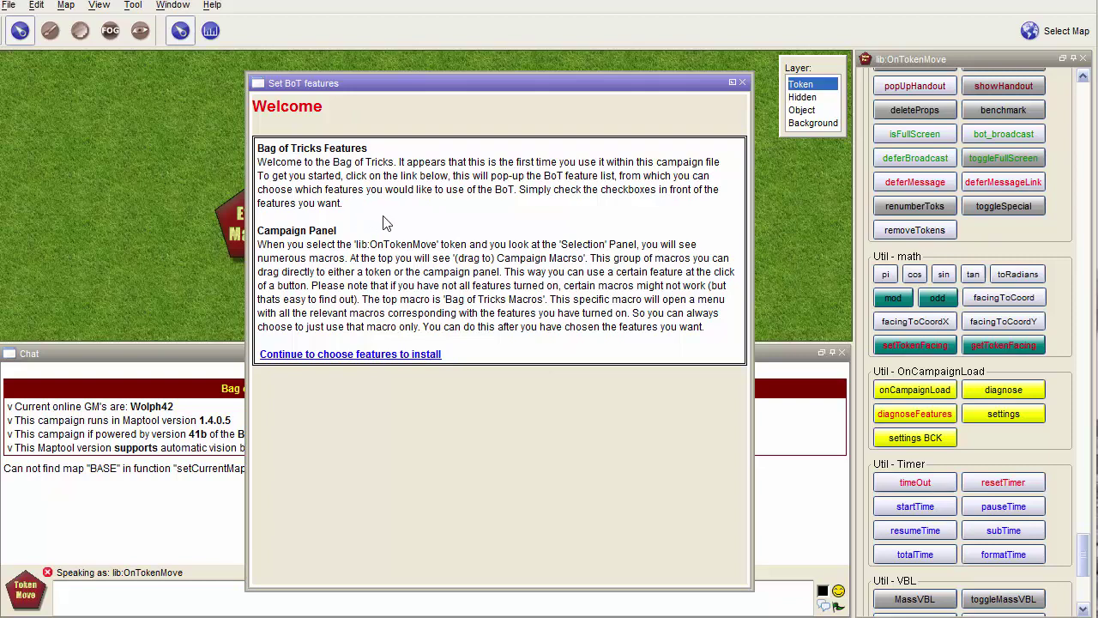
left_click(347, 355)
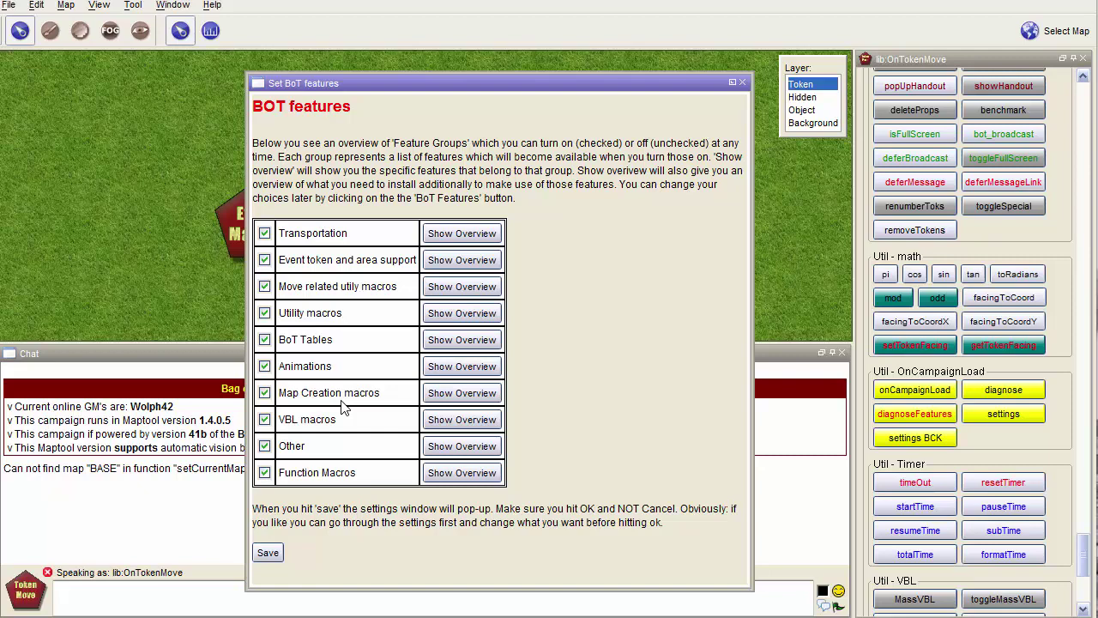
Step: Uncheck all ten feature groups, re-tick only Transportation, and show its functions overview
left_click(264, 233)
left_click(264, 259)
left_click(265, 287)
left_click(265, 313)
left_click(265, 339)
left_click(265, 367)
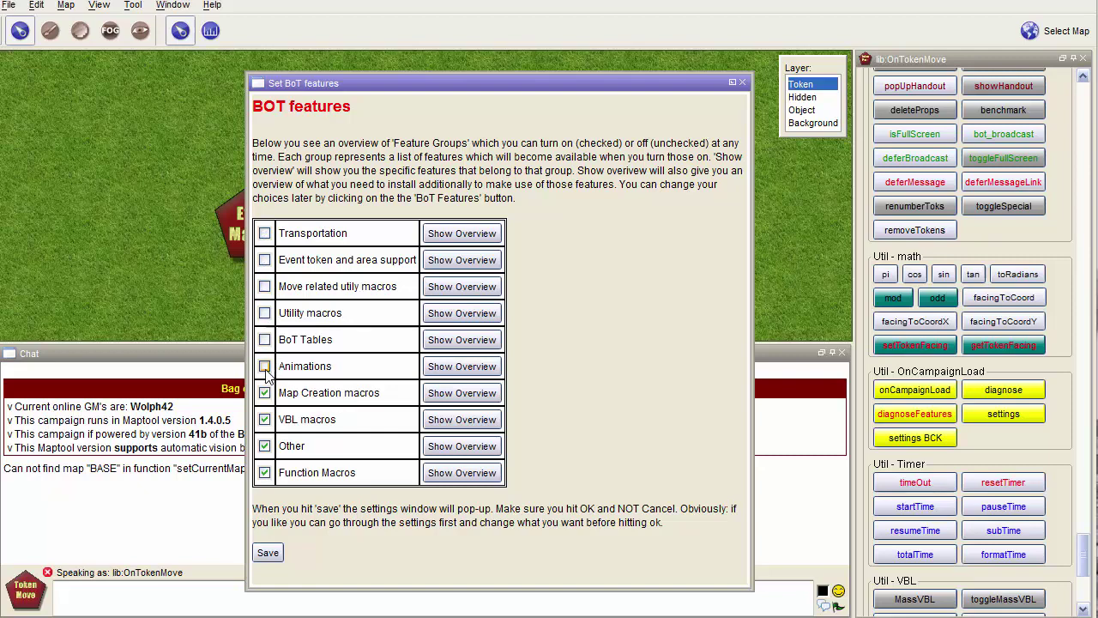
left_click(265, 393)
left_click(265, 420)
left_click(265, 446)
left_click(265, 472)
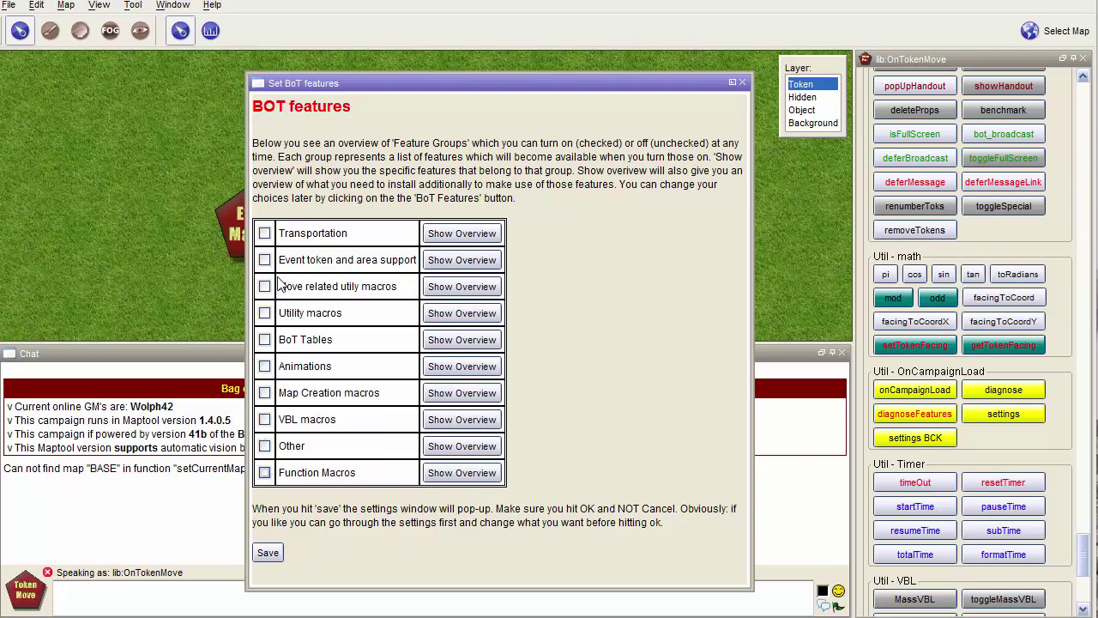
left_click(264, 234)
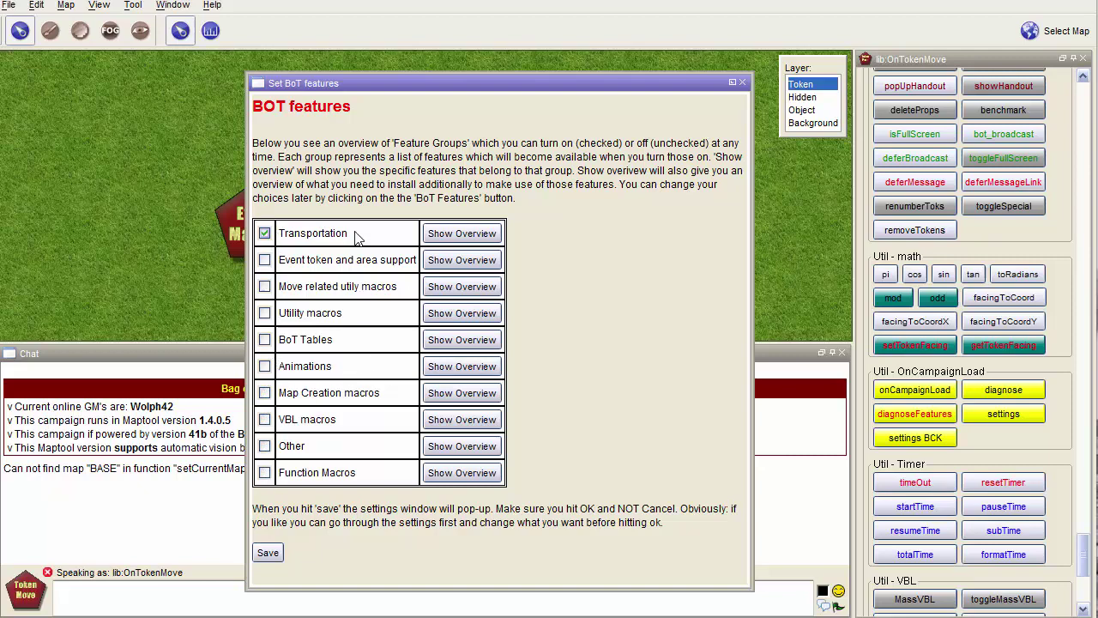
left_click(469, 235)
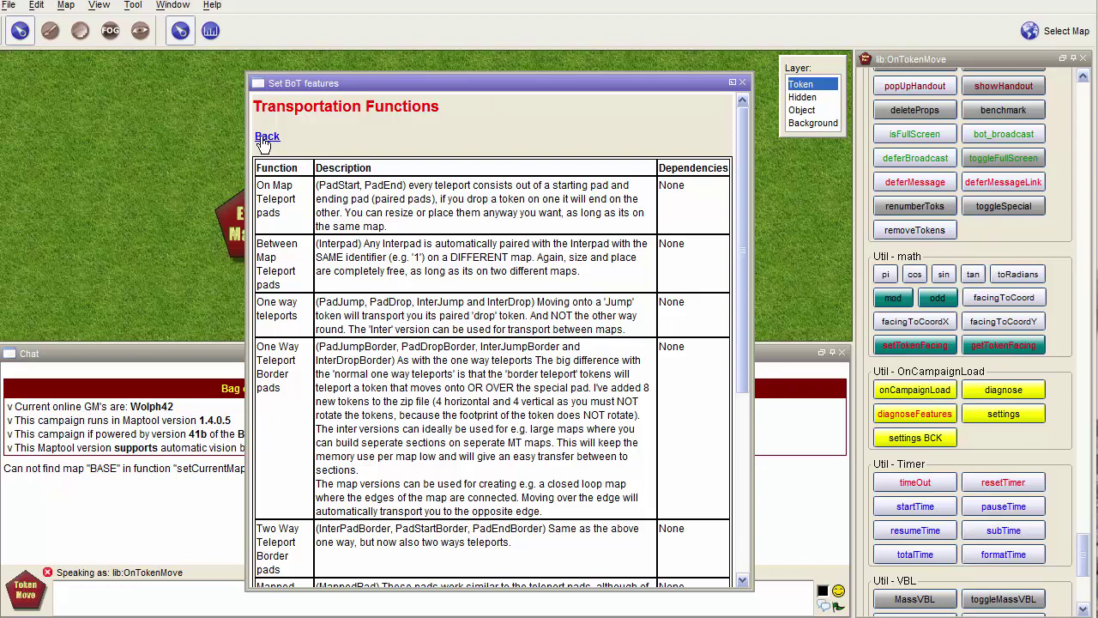
Step: Reopen the Transportation overview, scroll its functions table, then go back to the list
left_click(267, 140)
left_click(464, 233)
left_click_drag(746, 351, 745, 305)
left_click(263, 137)
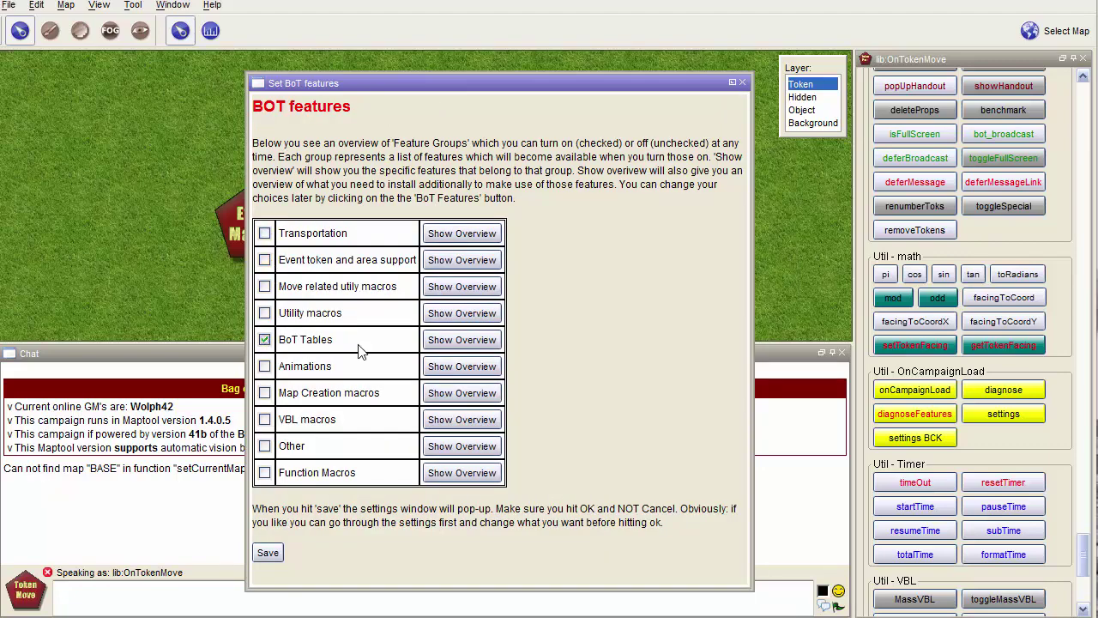
left_click(455, 345)
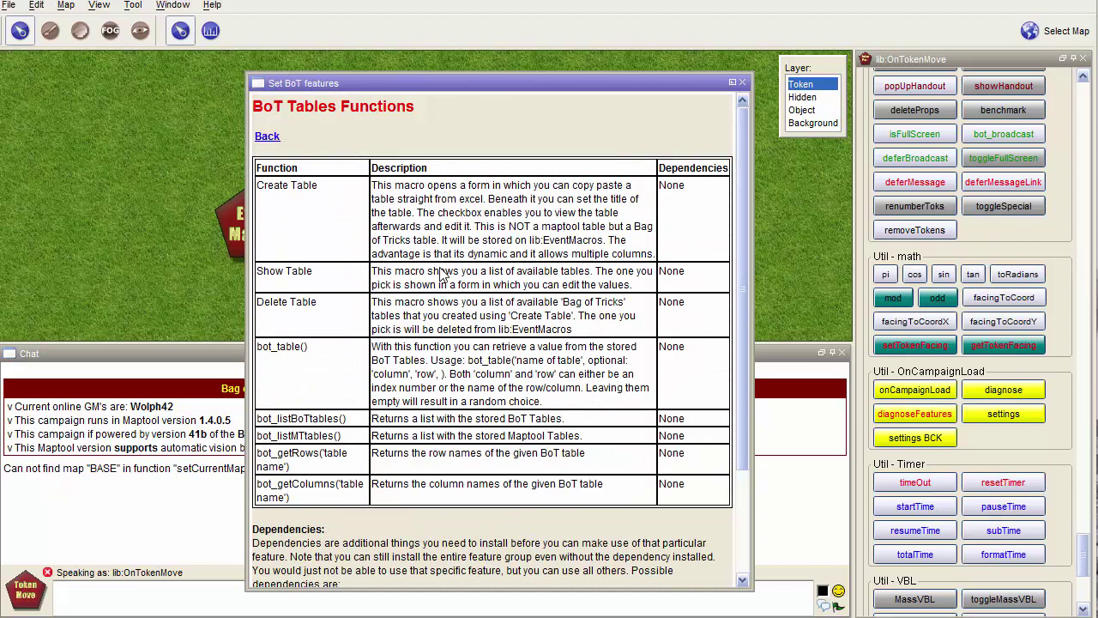
left_click(266, 137)
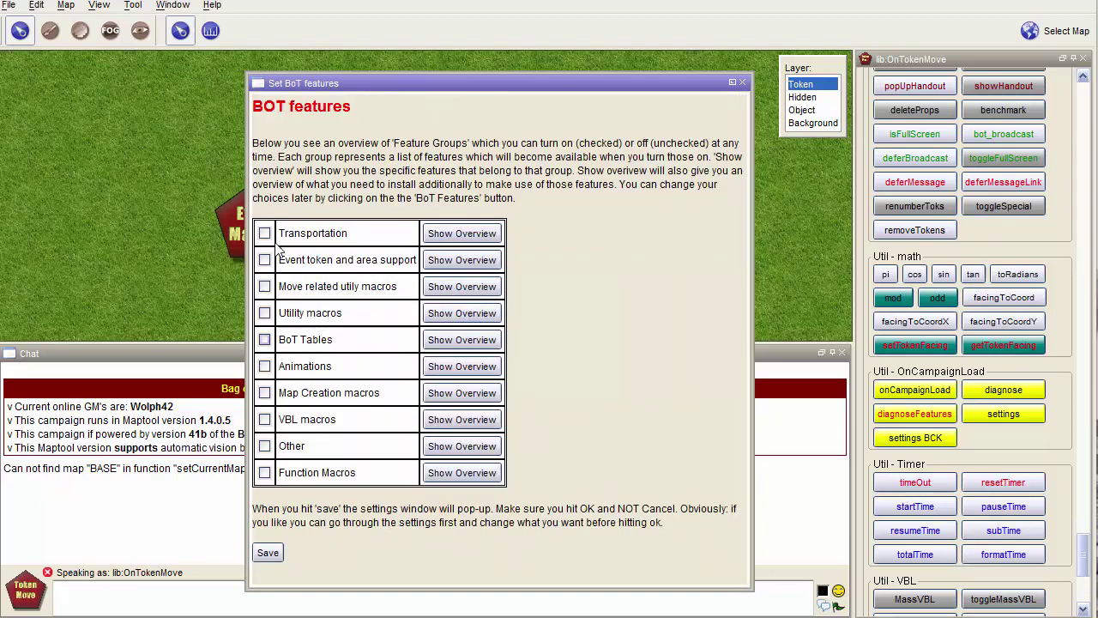
left_click(459, 262)
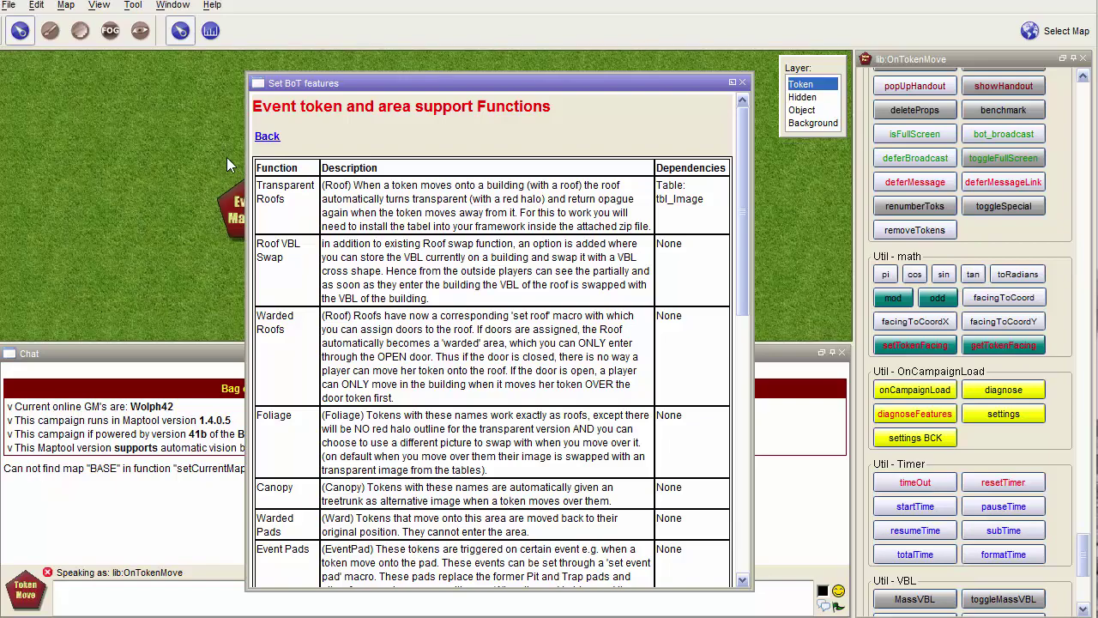
scroll(403, 200, "down", 10)
scroll(403, 200, "up", 3)
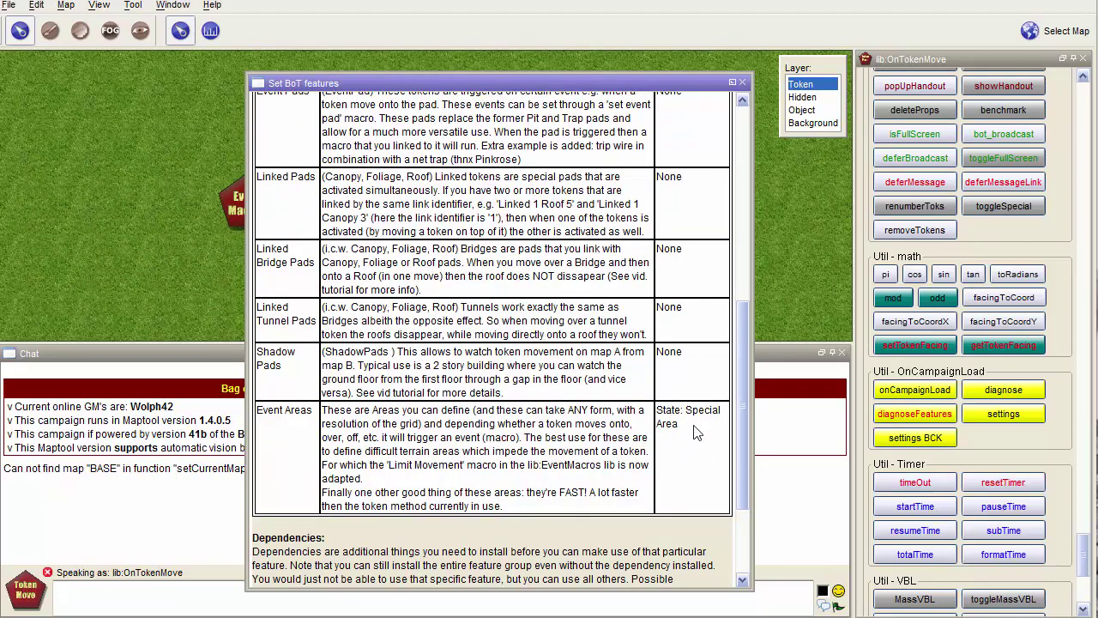
scroll(487, 281, "up", 10)
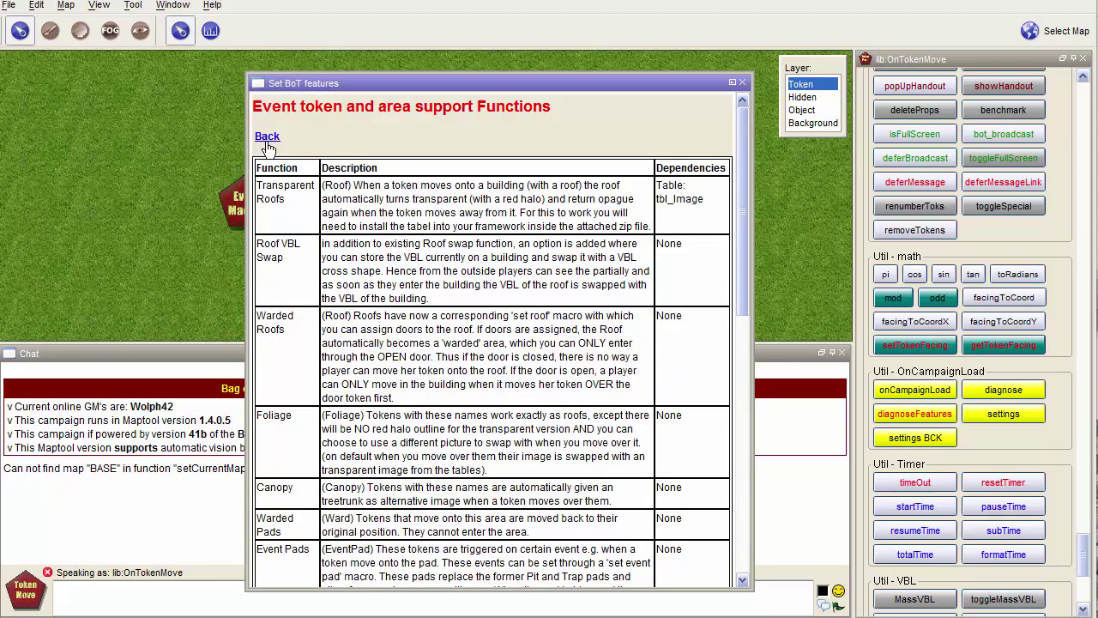
left_click(267, 138)
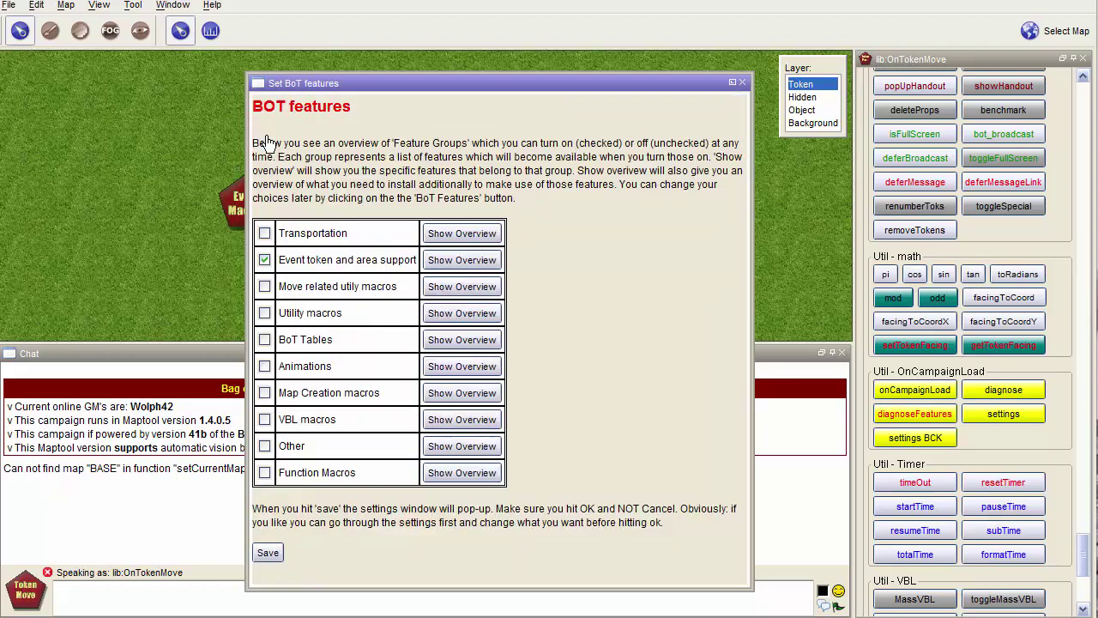
left_click(264, 260)
left_click(264, 233)
Step: Tick every feature group except Animations and save the selection
left_click(264, 286)
left_click(264, 313)
left_click(264, 340)
left_click(264, 393)
left_click(264, 420)
left_click(264, 446)
left_click(264, 473)
left_click(269, 554)
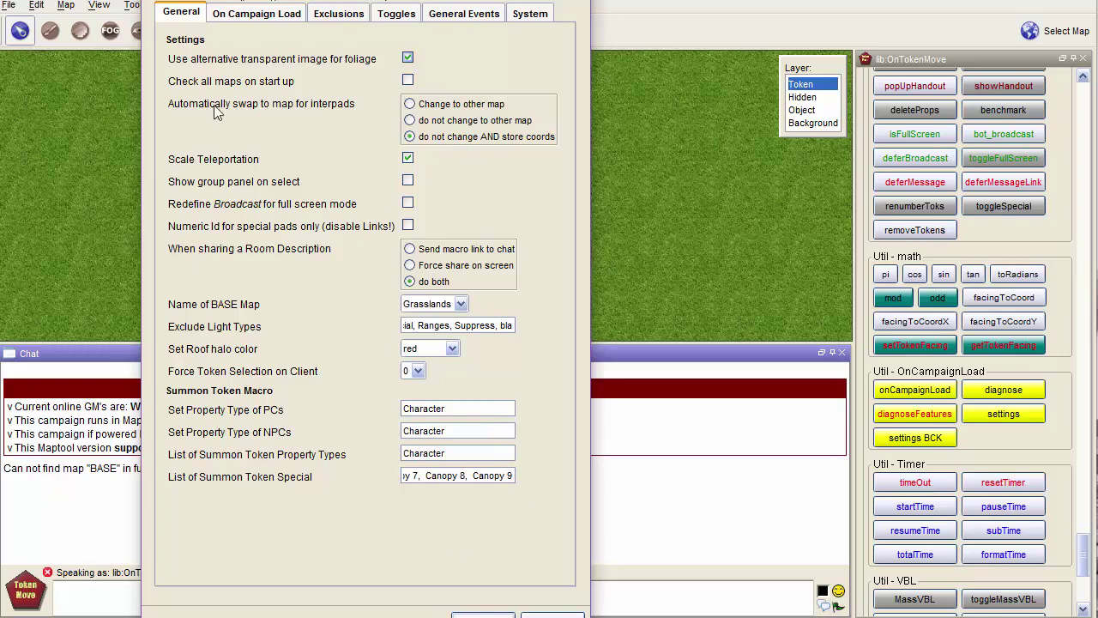
Step: Review the On Campaign Load, Exclusions and General settings tabs, then accept them
left_click(257, 13)
left_click(339, 13)
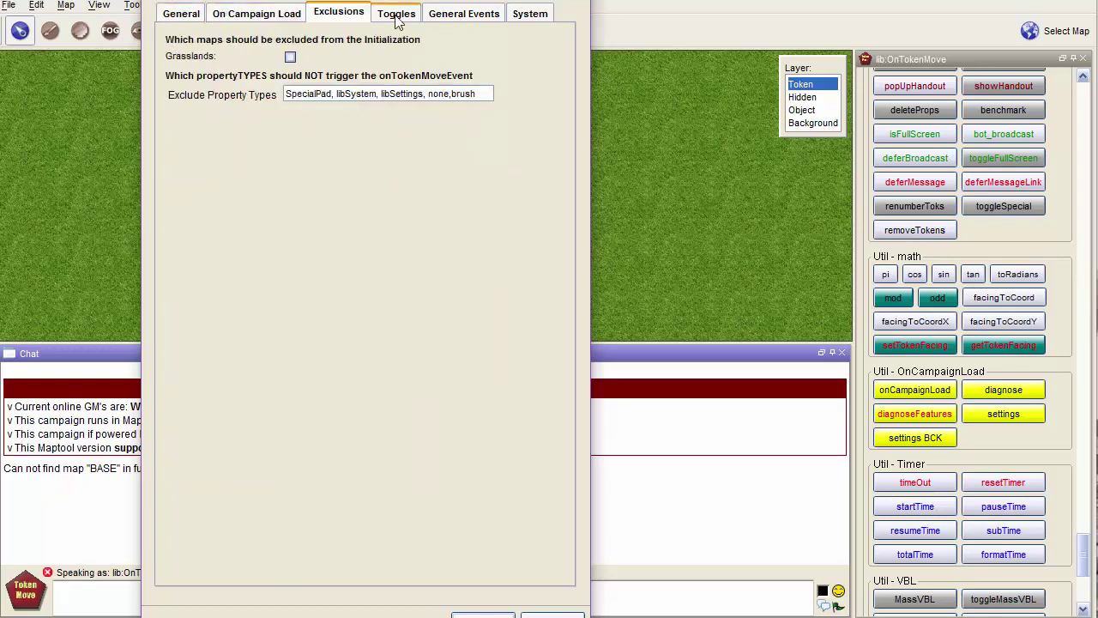
left_click(181, 13)
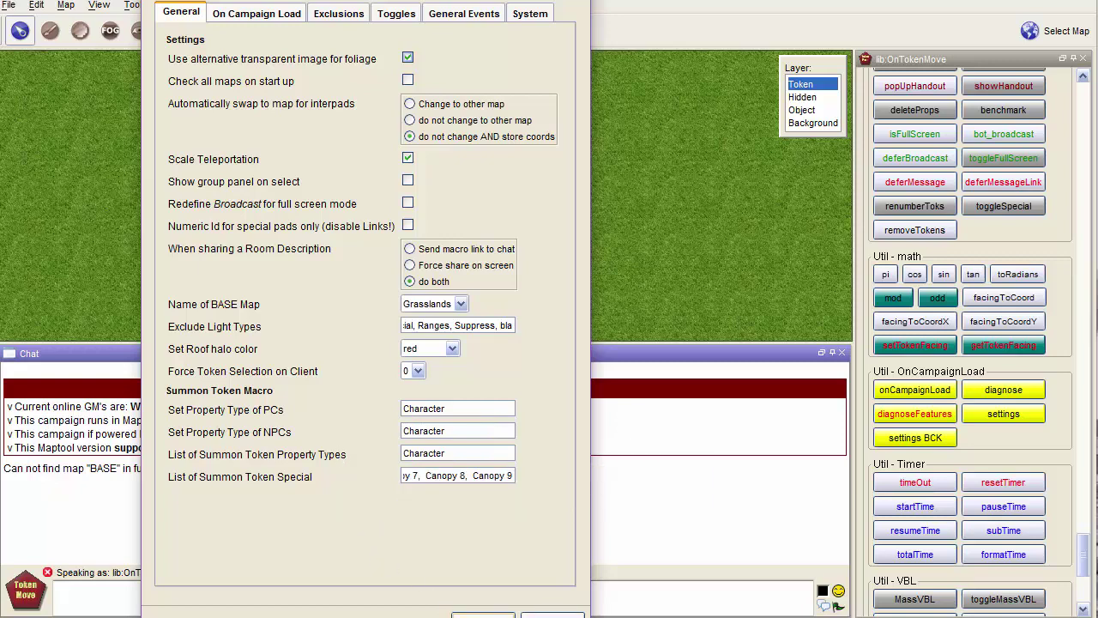
key("Return")
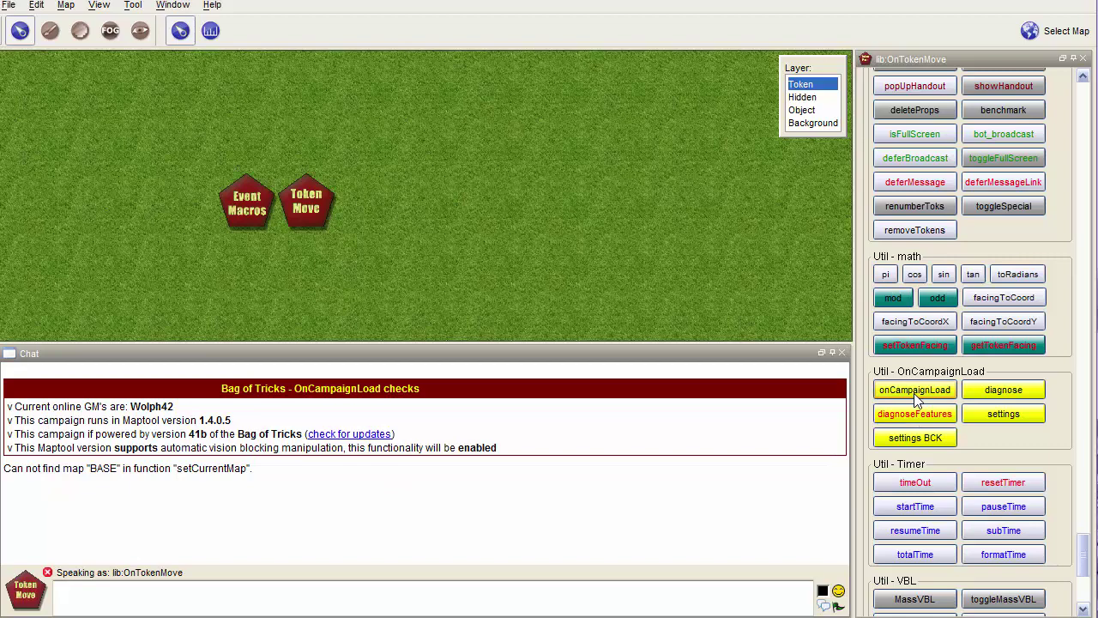
Step: Clear the chat with the /clear command
left_click(424, 592)
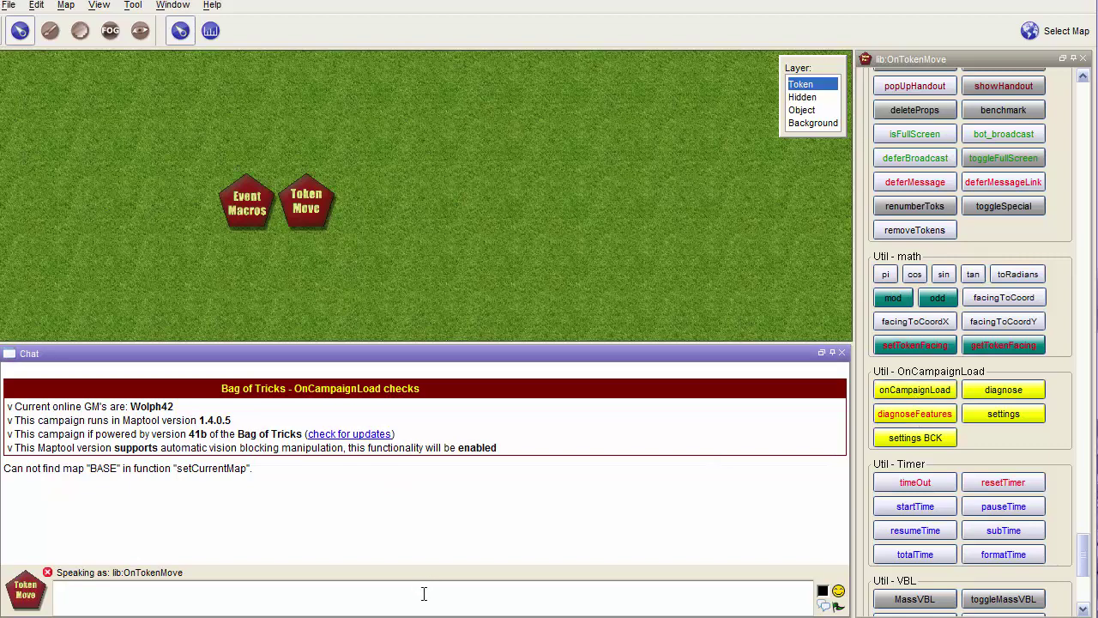
type("/clear")
key("Return")
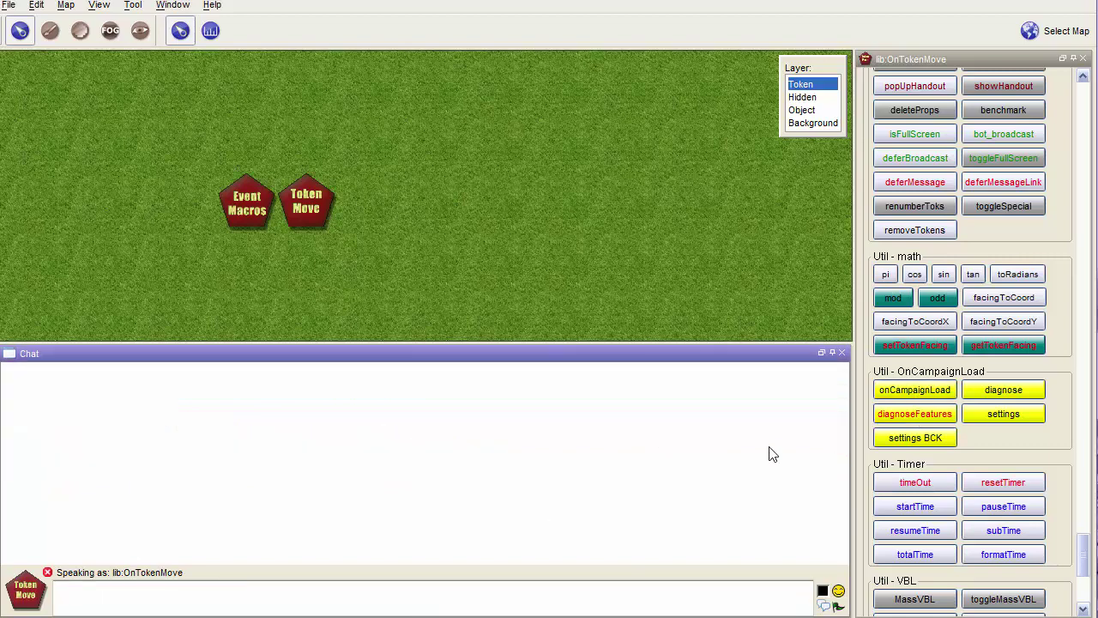
Step: Rerun onCampaignLoad and enlarge the chat to read the missing states, tokens and tables report
left_click(911, 393)
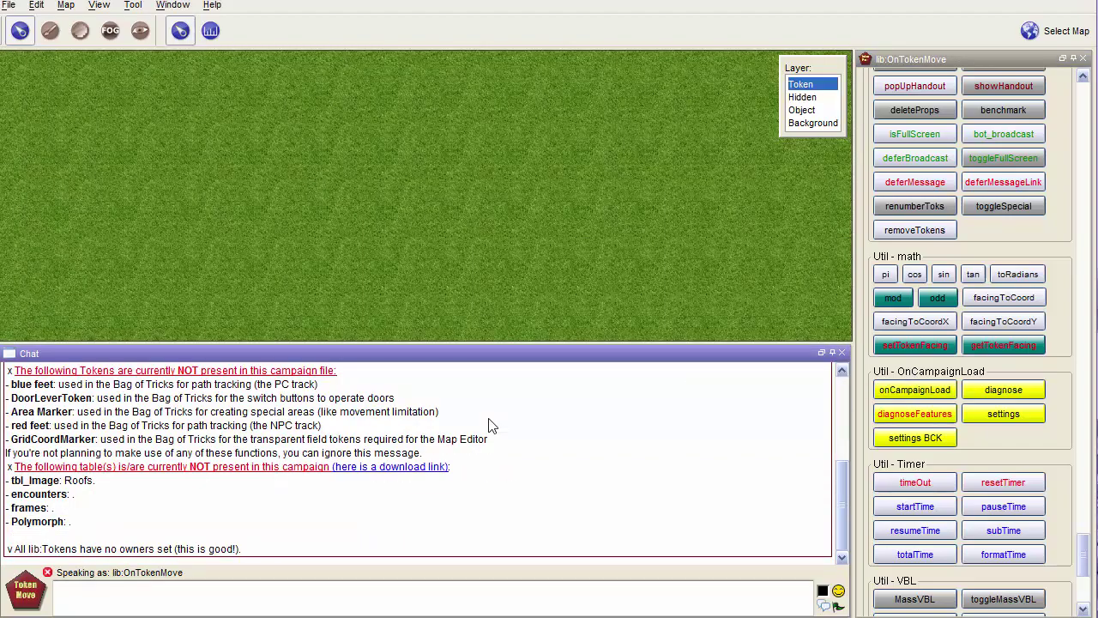
scroll(491, 427, "up", 5)
left_click_drag(461, 343, 462, 152)
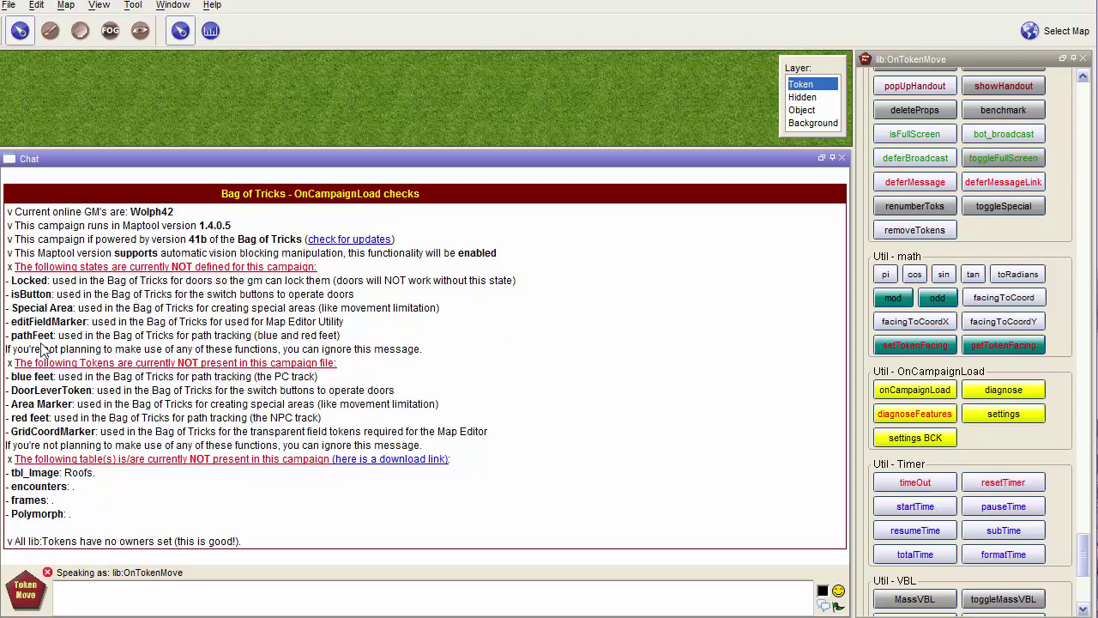
left_click_drag(341, 152, 605, 442)
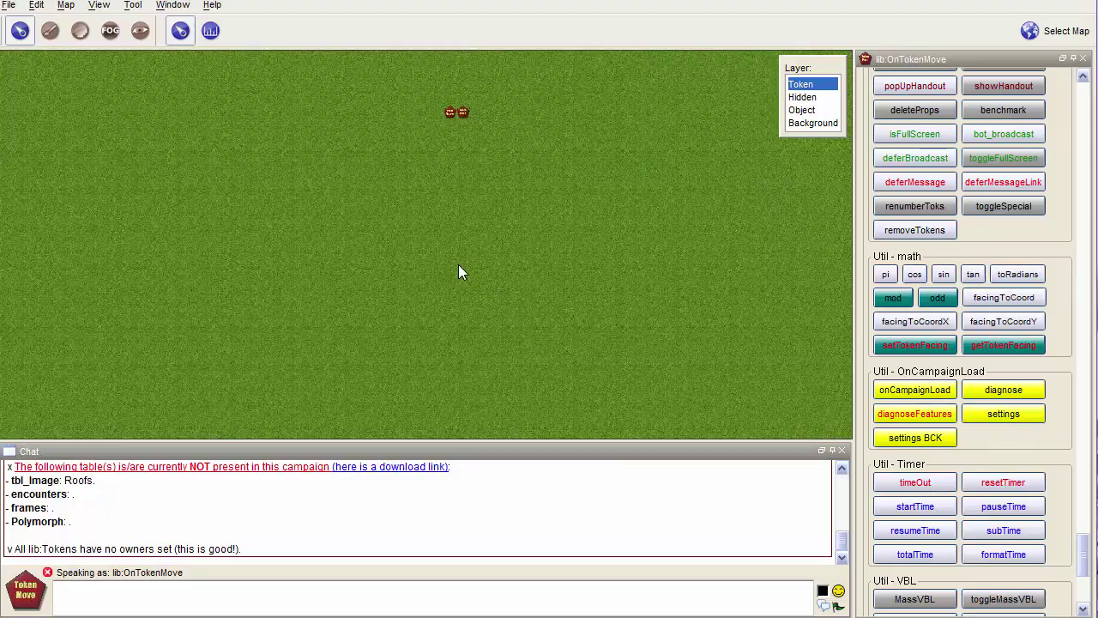
Step: Open the Bag of Tricks Macros window, enlarge it over the map, and view the Utils group
scroll(408, 223, "up", 6)
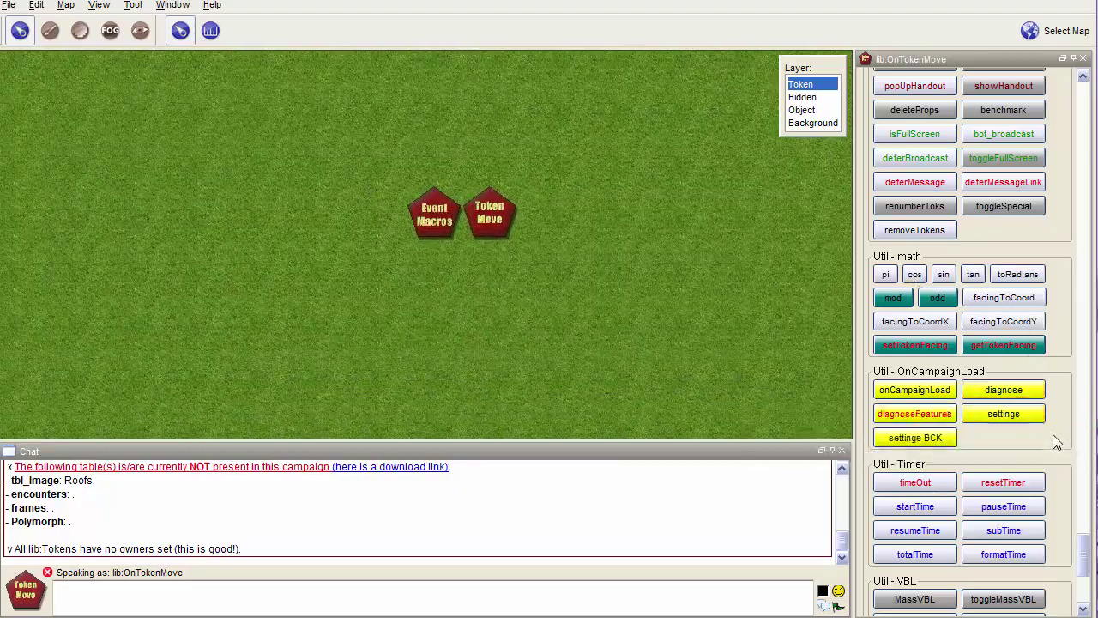
scroll(1064, 421, "up", 15)
scroll(1070, 420, "up", 20)
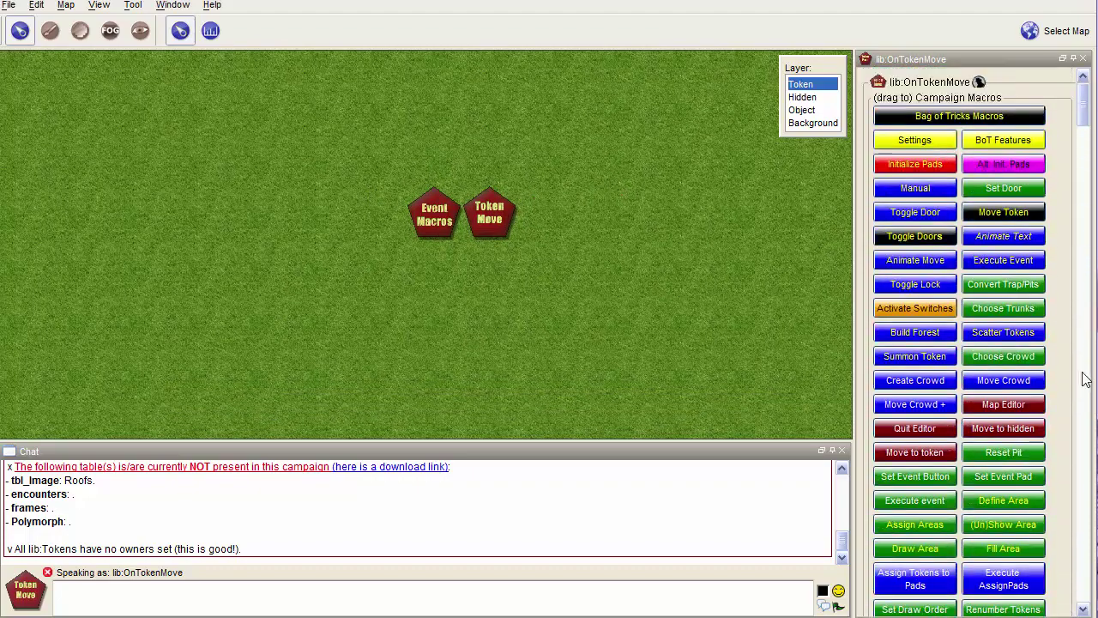
left_click(939, 118)
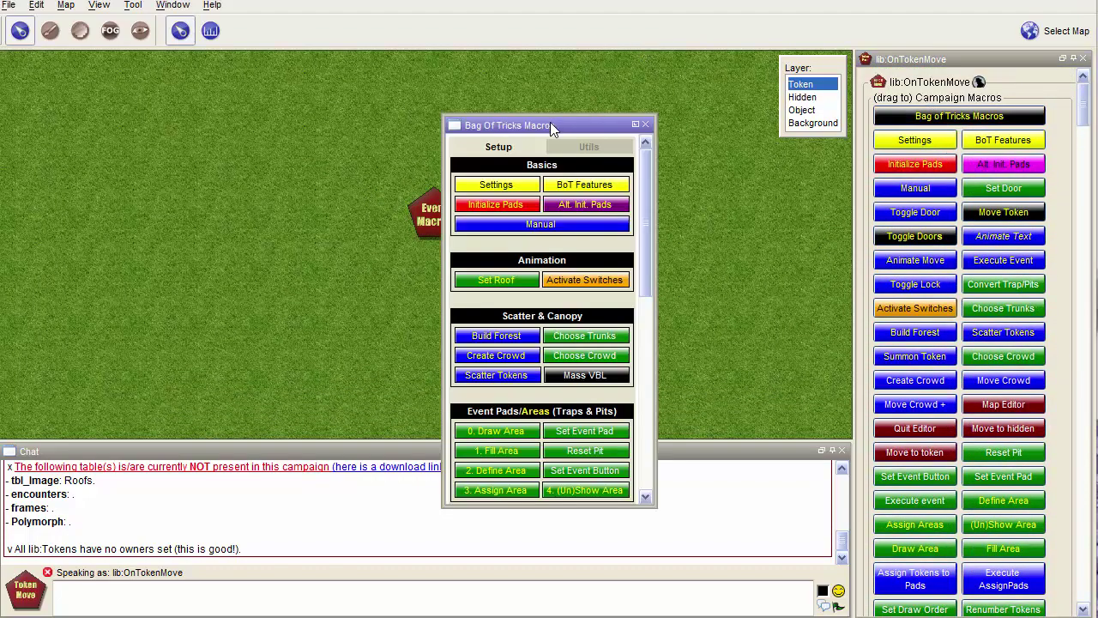
left_click_drag(551, 125, 309, 92)
left_click_drag(300, 473, 297, 613)
scroll(296, 457, "down", 5)
scroll(297, 457, "up", 5)
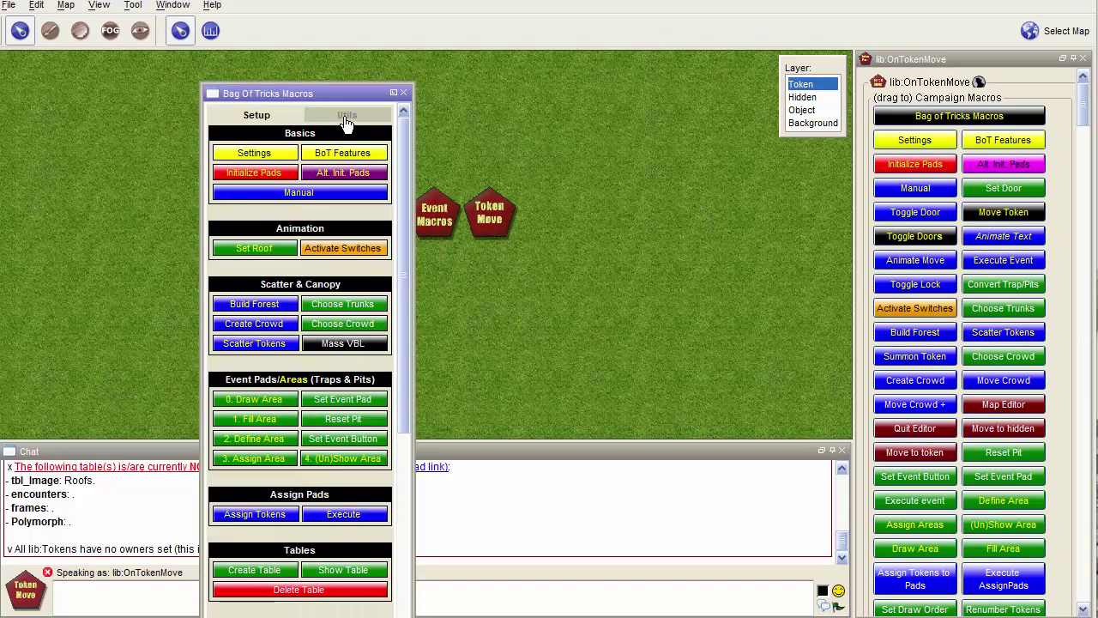
left_click(346, 117)
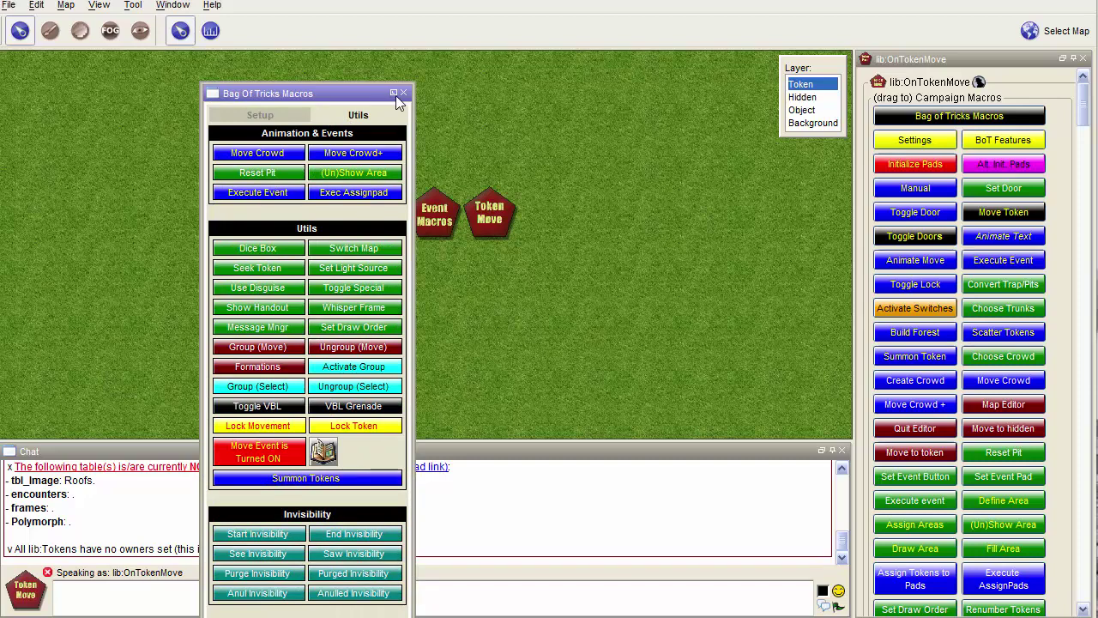
Step: Browse the BoT settings tabs through System, then close the settings and the macro window
left_click(892, 137)
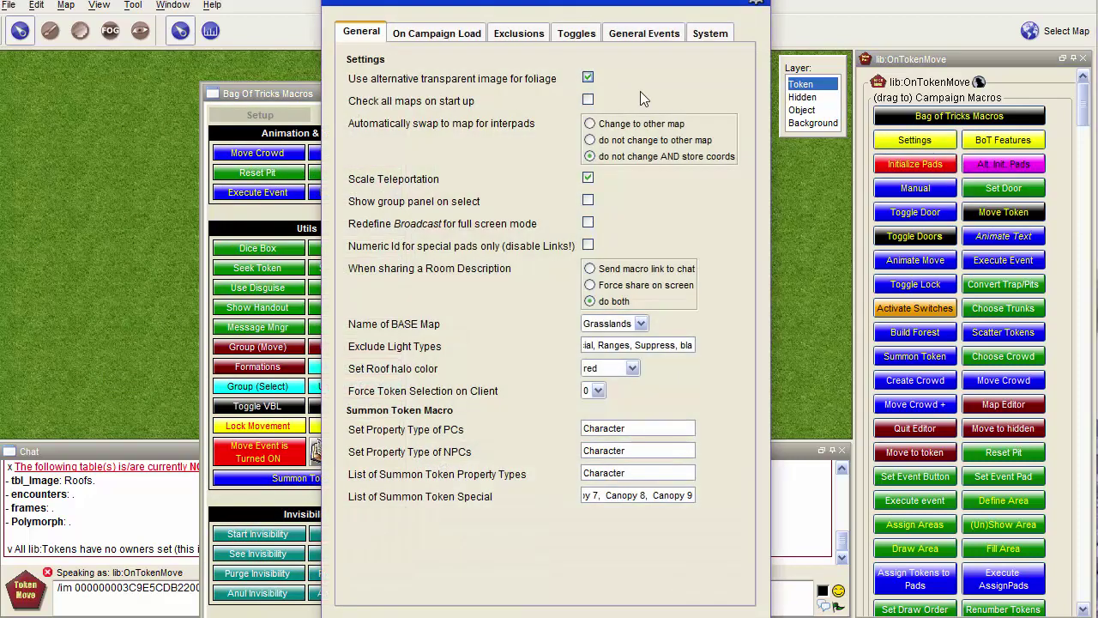
left_click(398, 31)
left_click(519, 32)
left_click(576, 33)
left_click(643, 33)
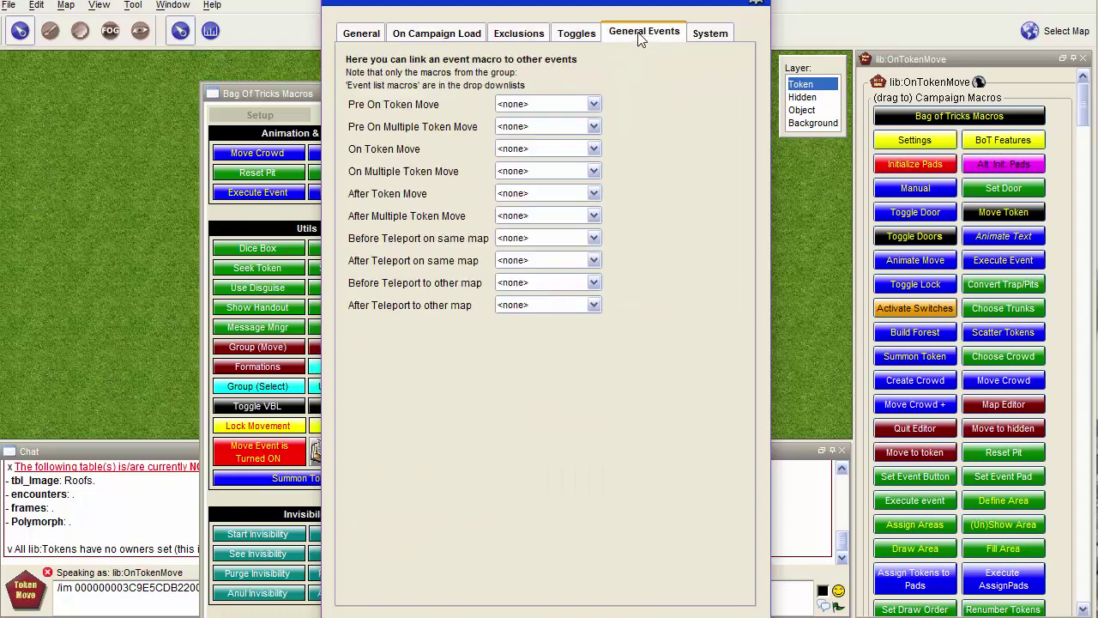
left_click(710, 33)
left_click(756, 3)
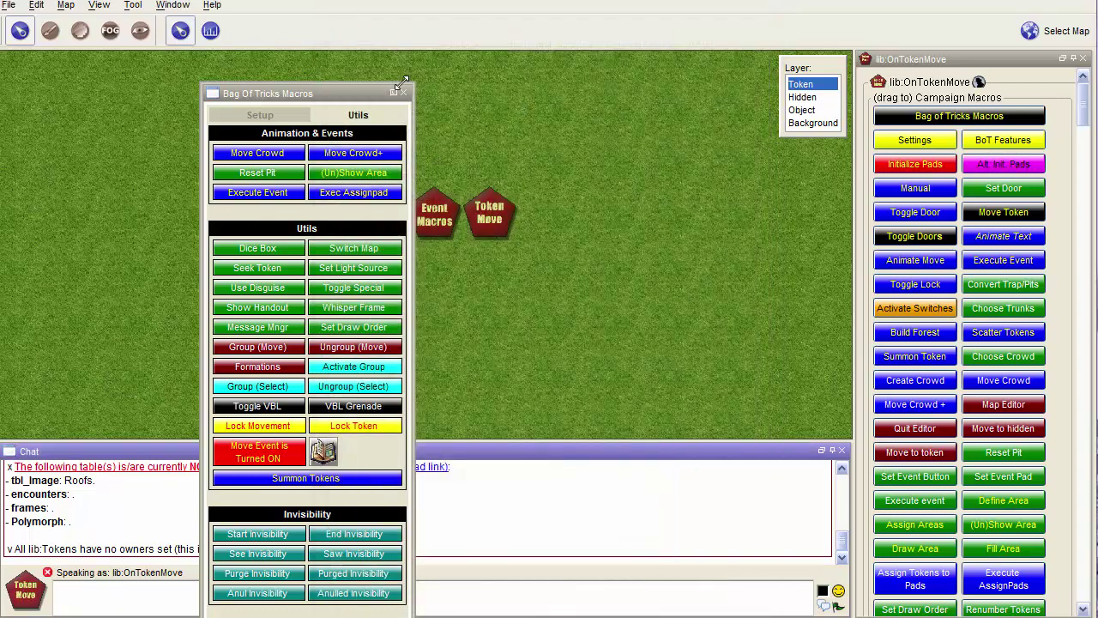
left_click(404, 93)
Step: Disable the Event token, Move related, Utility, BoT Tables, VBL, Other and Function Macros groups, then save
left_click(998, 142)
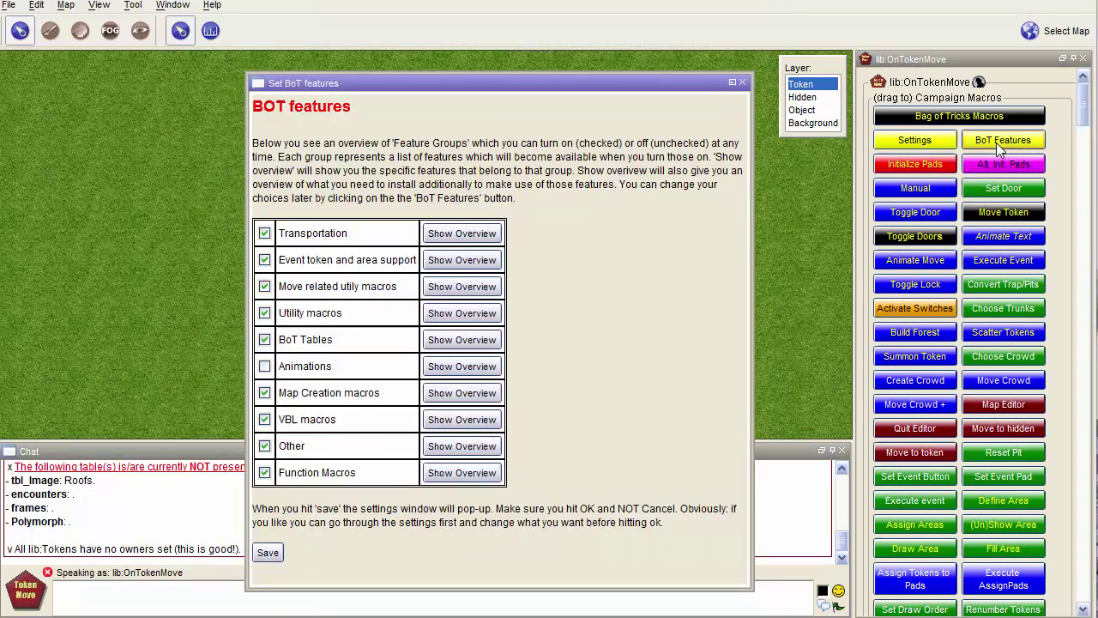
left_click(265, 259)
left_click(264, 286)
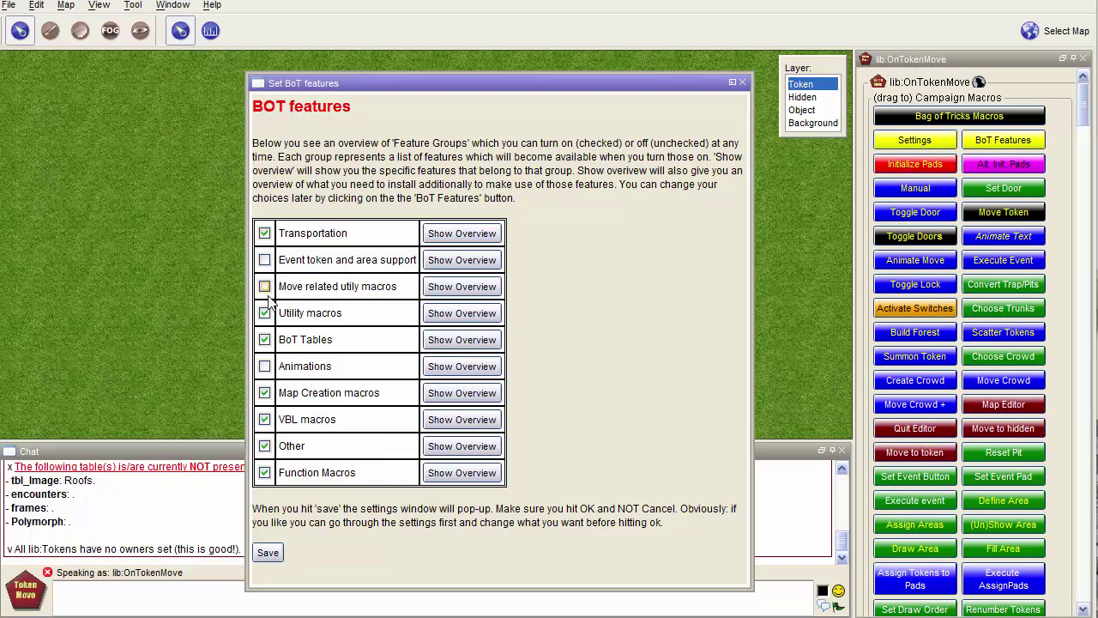
left_click(264, 312)
left_click(264, 339)
left_click(264, 418)
left_click(264, 445)
left_click(264, 472)
left_click(267, 555)
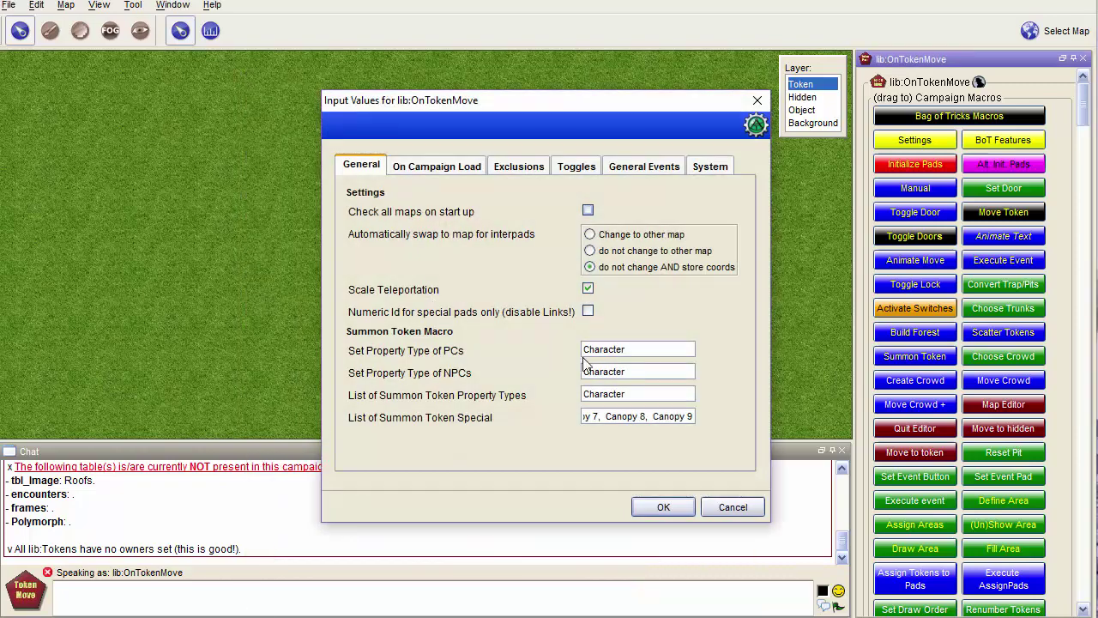
Step: Review the On Campaign Load, Exclusions, Toggles, General Events and System settings, then accept with OK
left_click(429, 167)
left_click(536, 168)
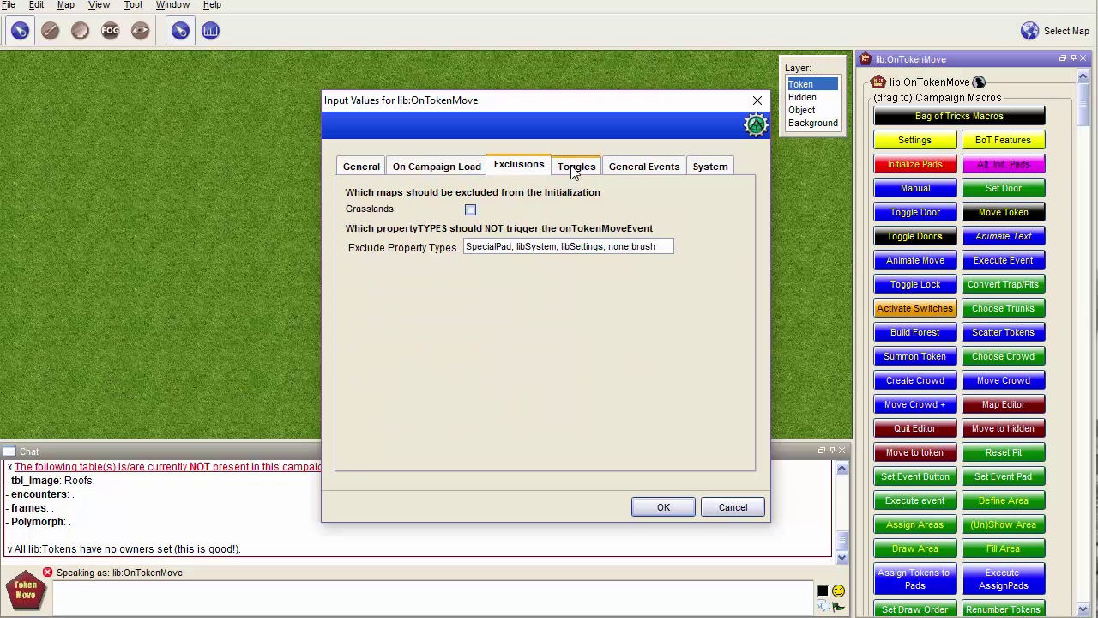
left_click(564, 167)
left_click(637, 168)
left_click(711, 166)
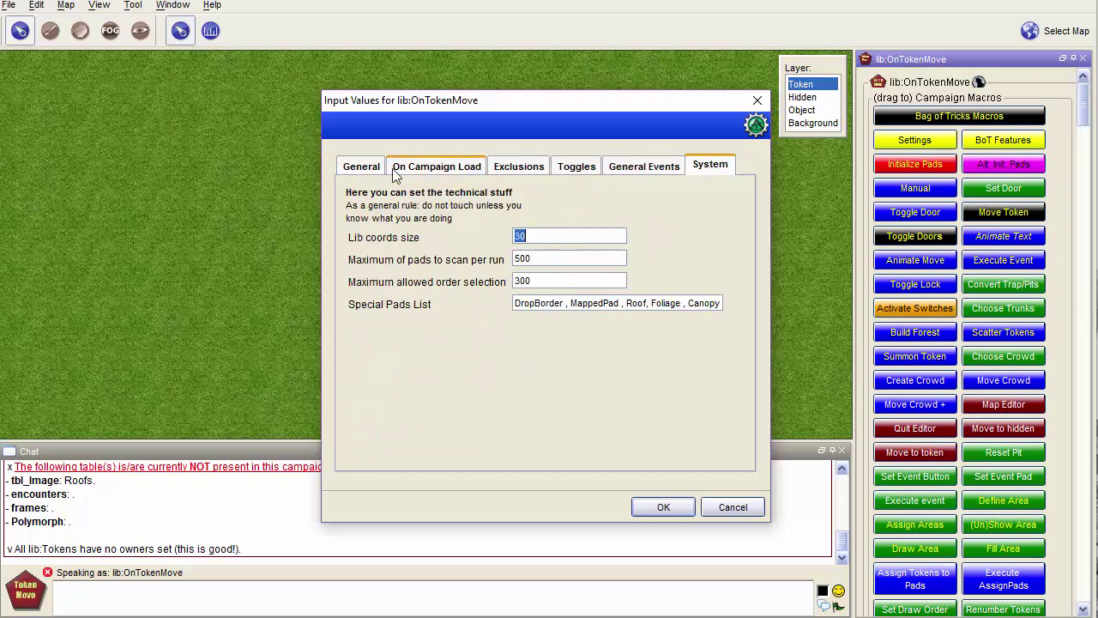
left_click(354, 168)
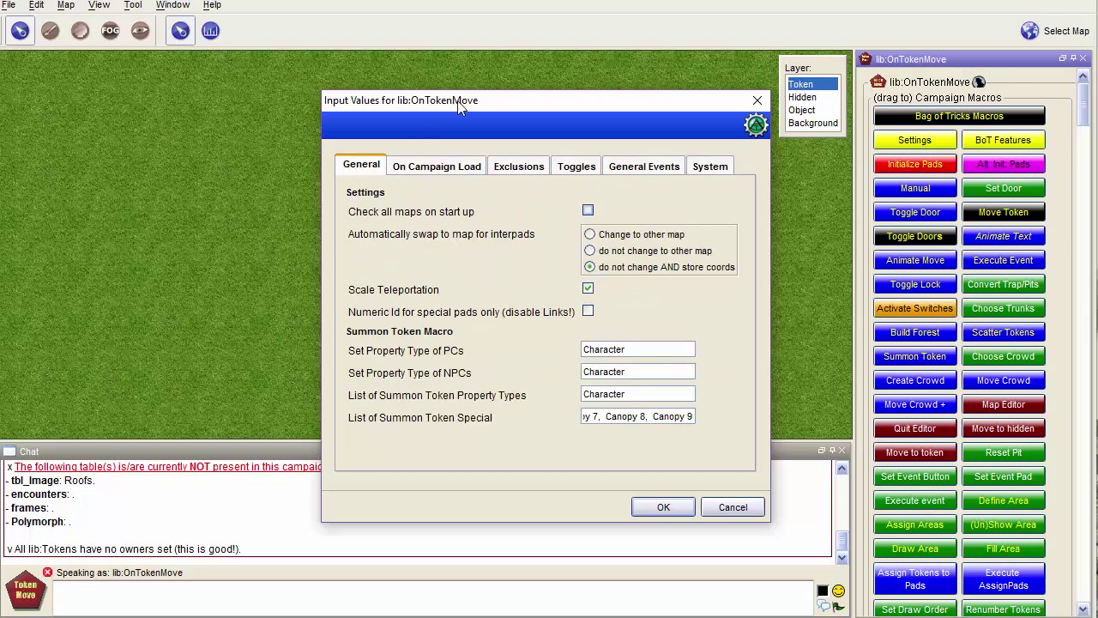
left_click_drag(460, 102, 314, 127)
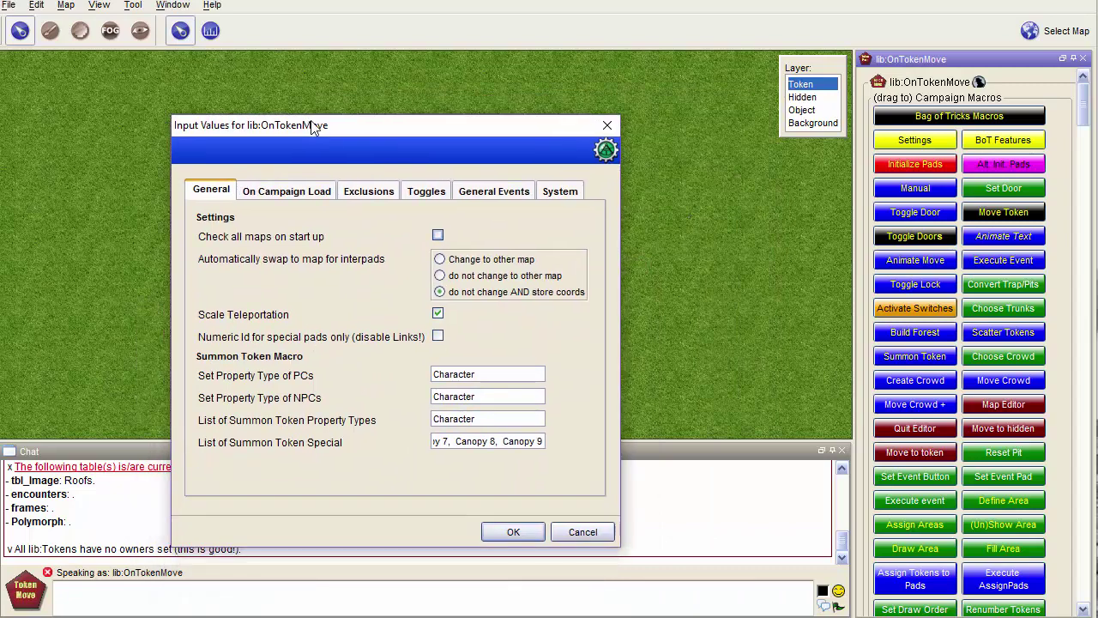
left_click(506, 531)
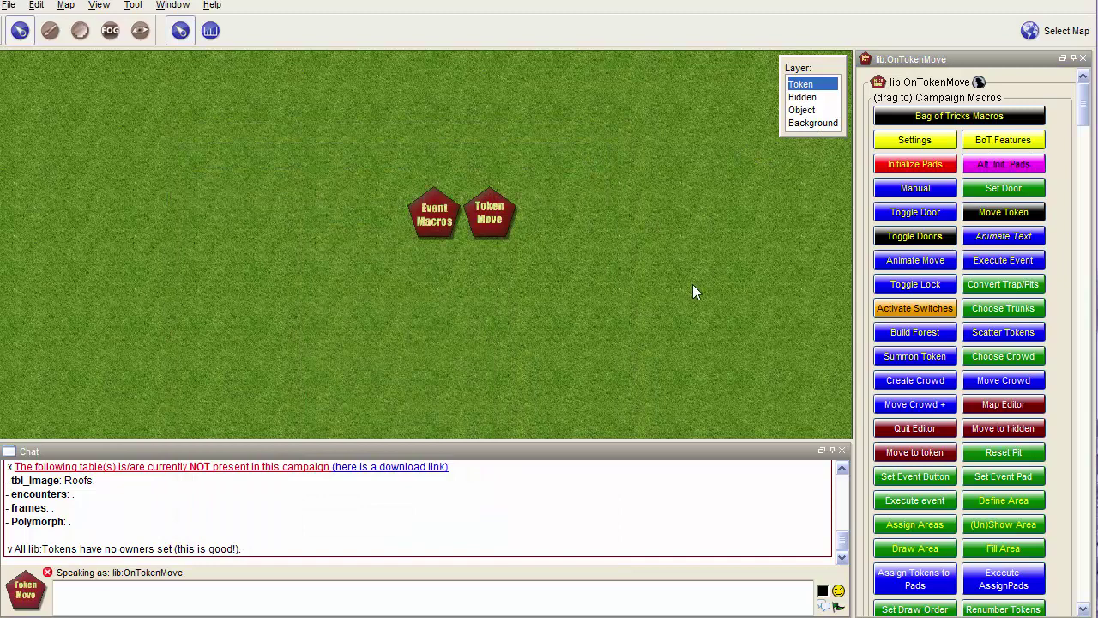
left_click(944, 117)
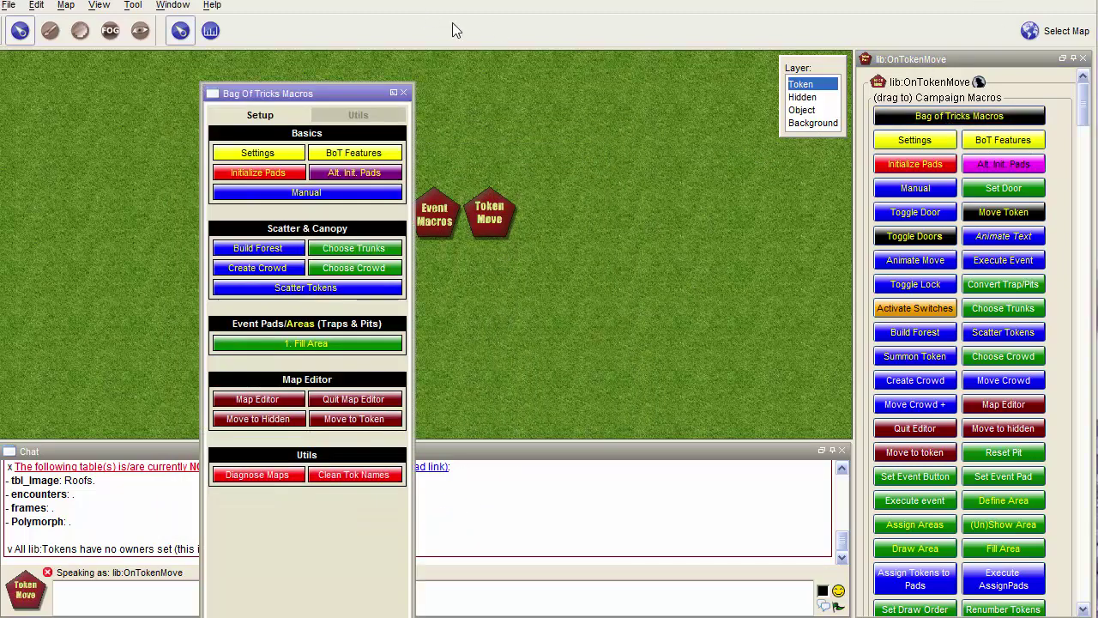
left_click(359, 118)
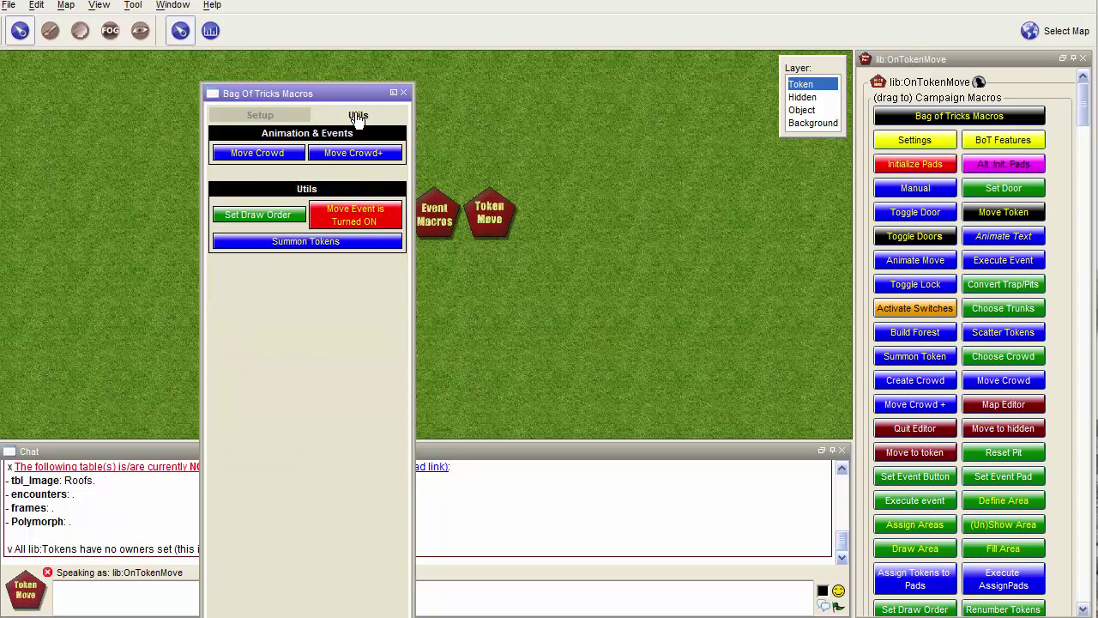
left_click(260, 117)
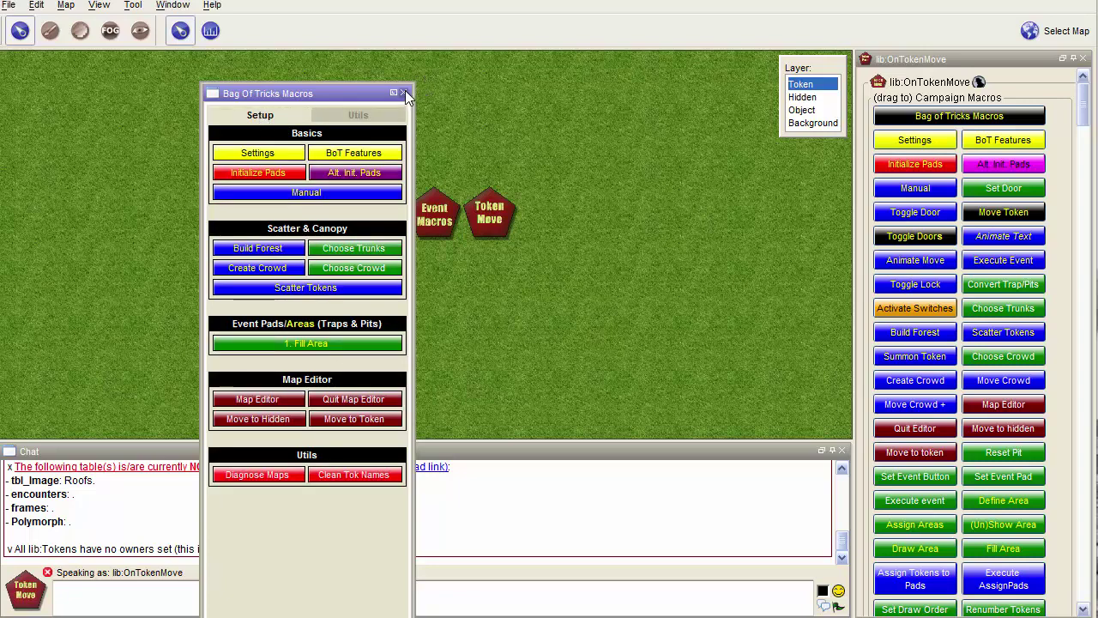
left_click(405, 92)
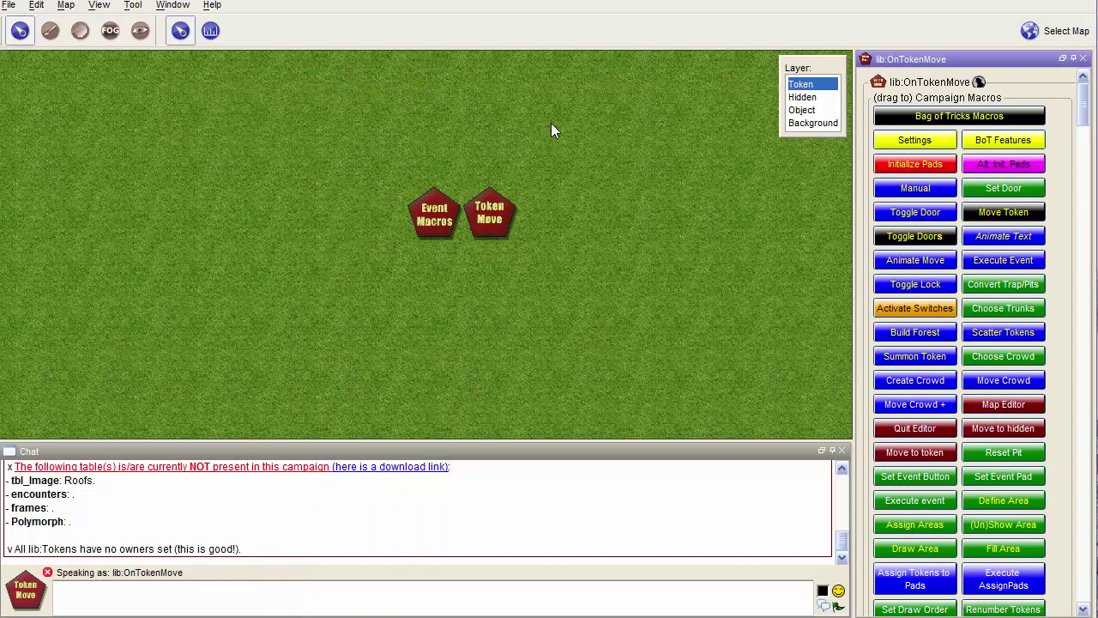